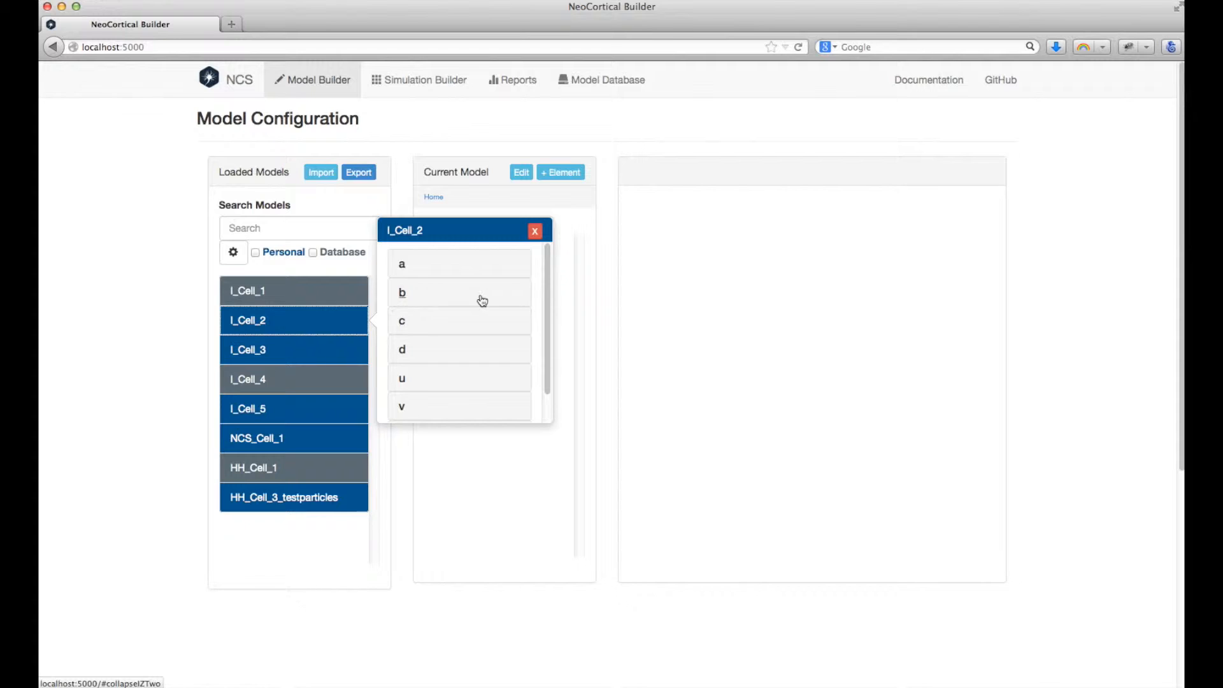
# - Inspect the type and value settings of parameter b in I_Cell_2, and close the cell's details
pyautogui.scroll(2, 475, 299)
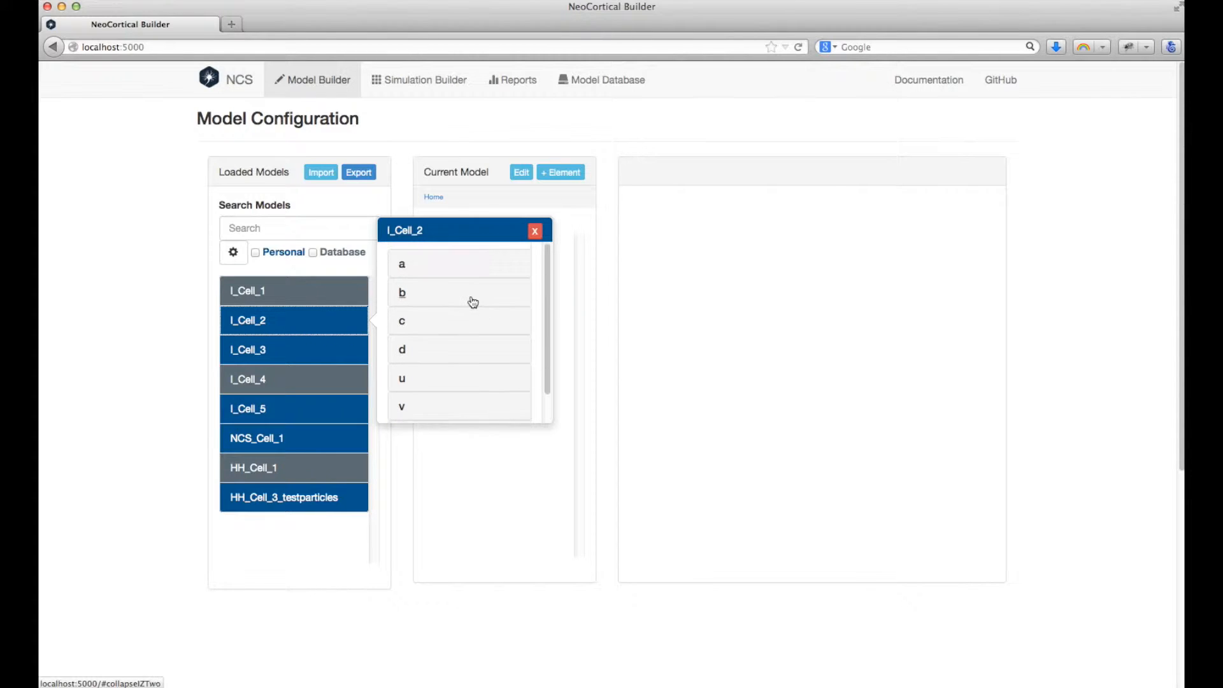
pyautogui.click(403, 293)
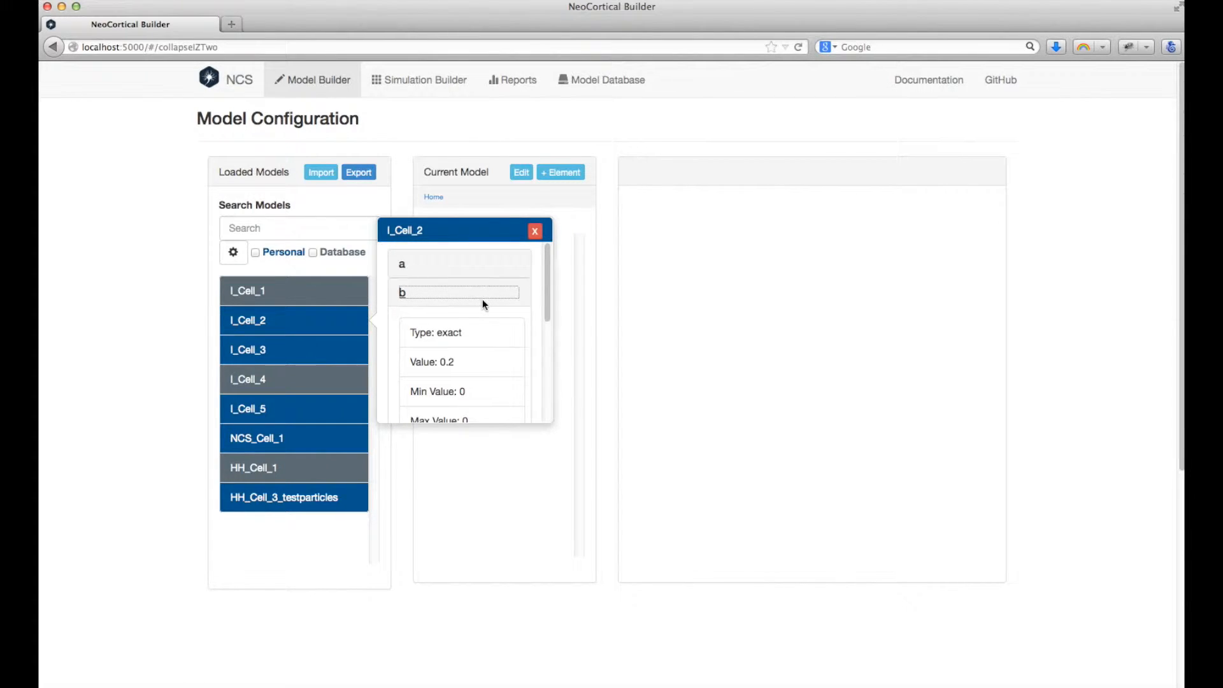
pyautogui.scroll(-2, 483, 300)
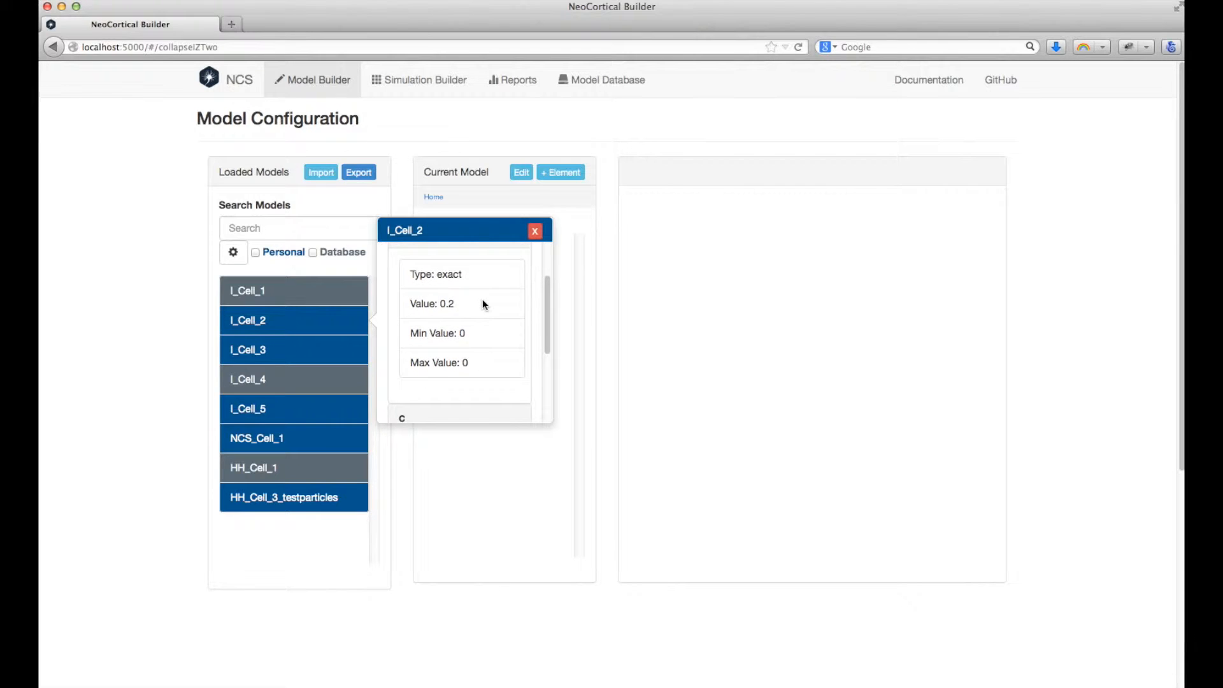
pyautogui.click(535, 234)
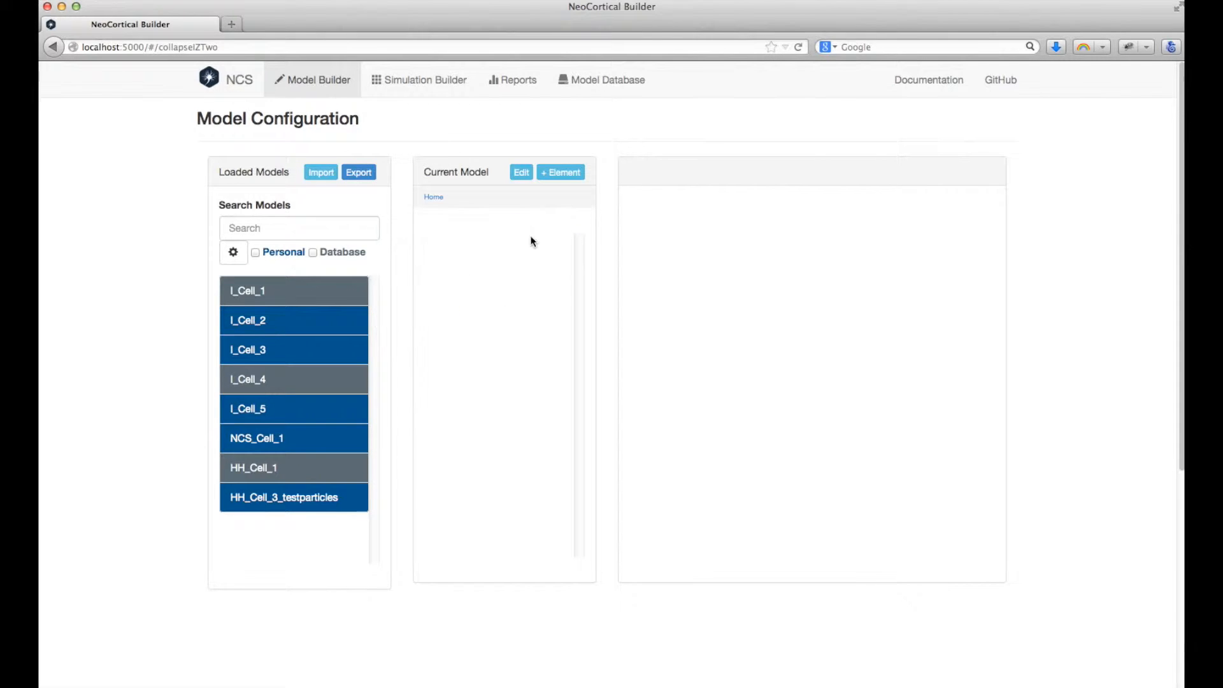
# - Search the loaded models for i_cell and try out the Personal and Database filters
pyautogui.click(324, 230)
pyautogui.write('i_cell')
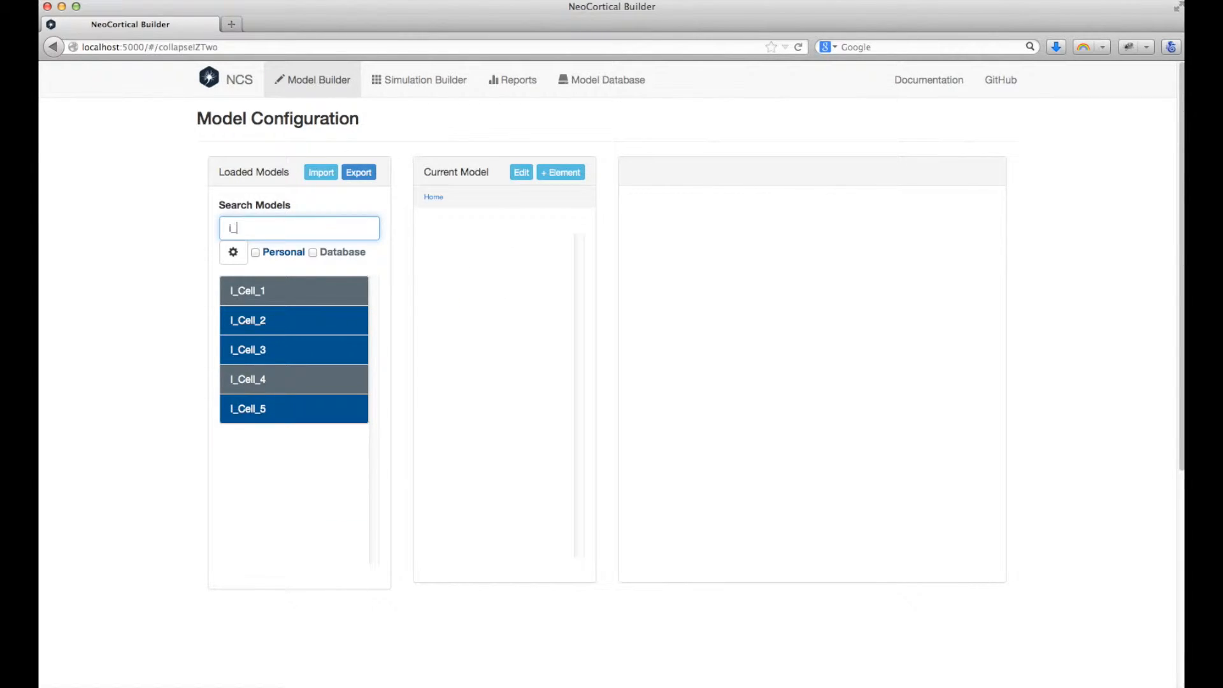
pyautogui.click(255, 252)
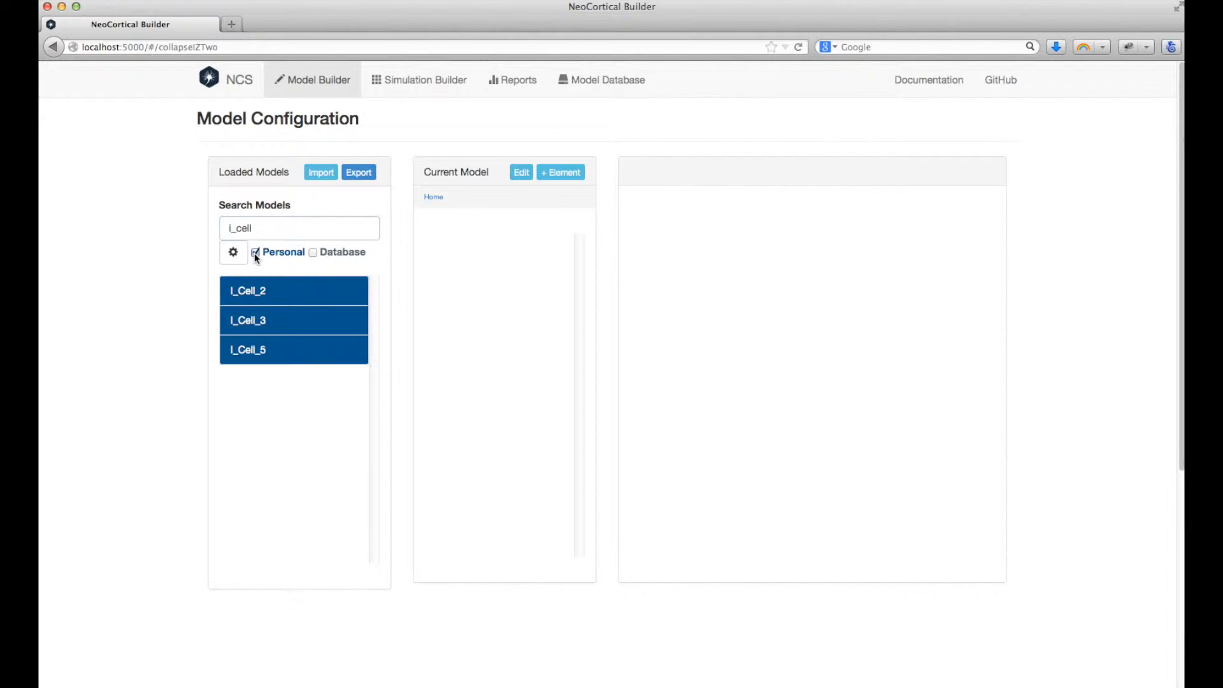
pyautogui.click(315, 254)
pyautogui.click(315, 254)
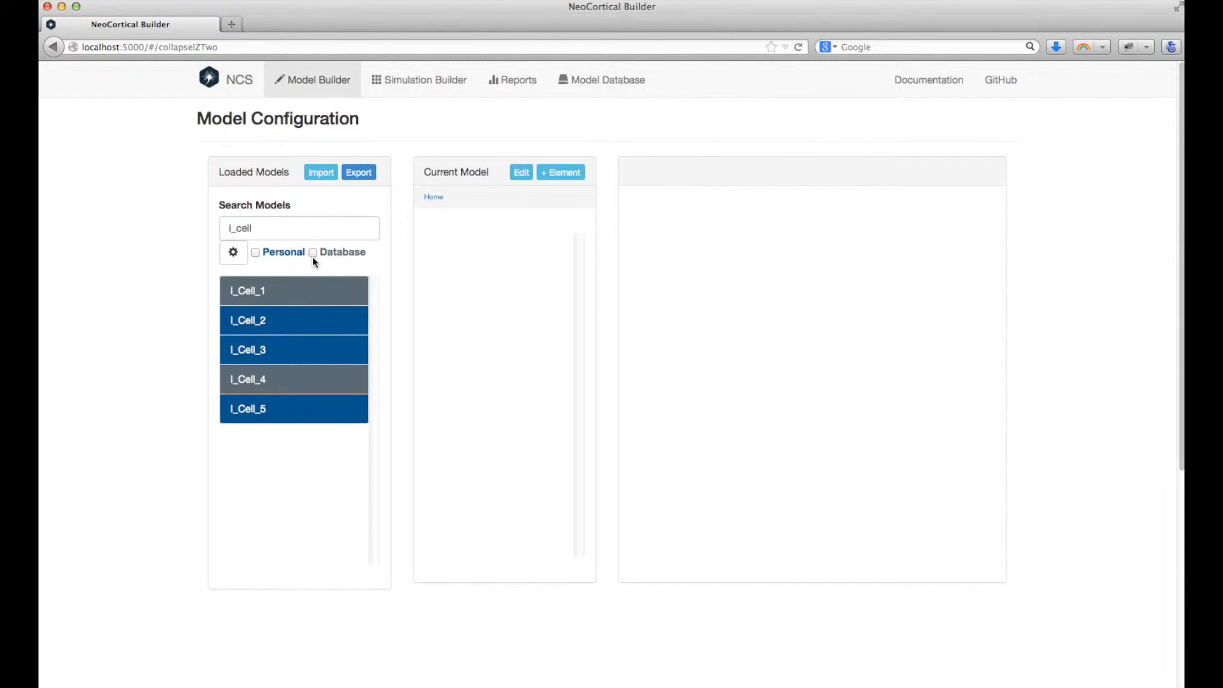
# - Change the personal model color to bright light blue and the database model color to deep blue
pyautogui.click(241, 254)
pyautogui.click(190, 156)
pyautogui.moveTo(145, 184); pyautogui.dragTo(149, 150)
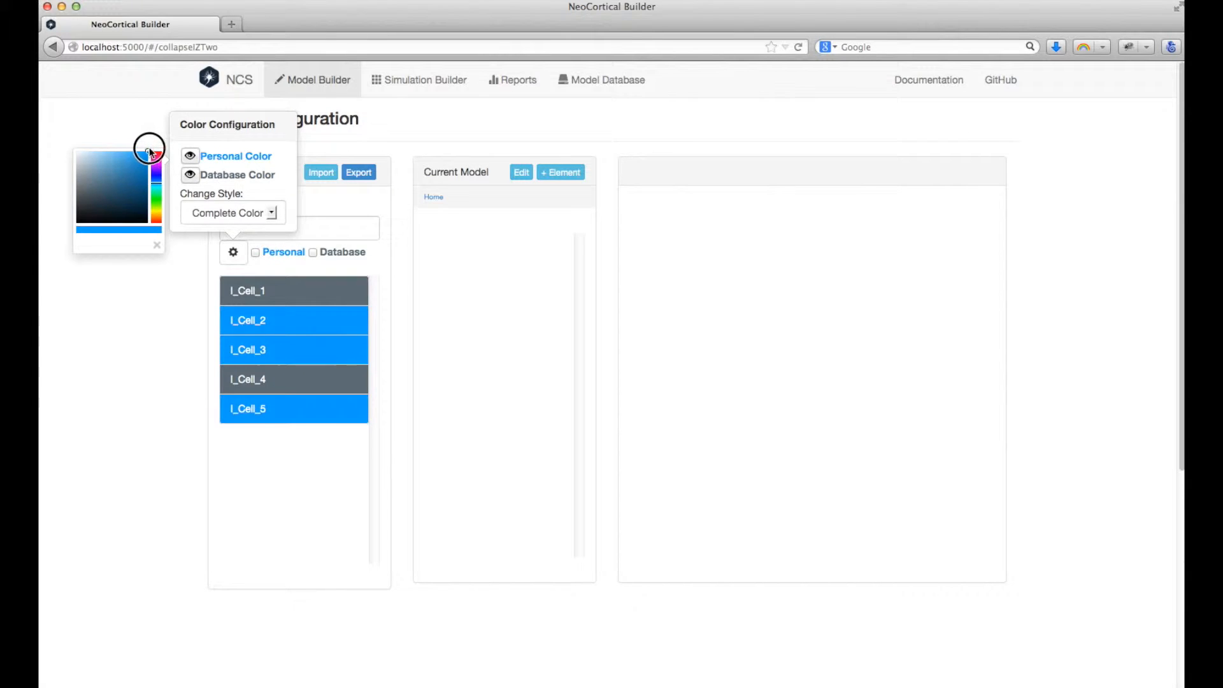
pyautogui.click(189, 176)
pyautogui.click(157, 193)
pyautogui.moveTo(138, 193); pyautogui.dragTo(152, 167)
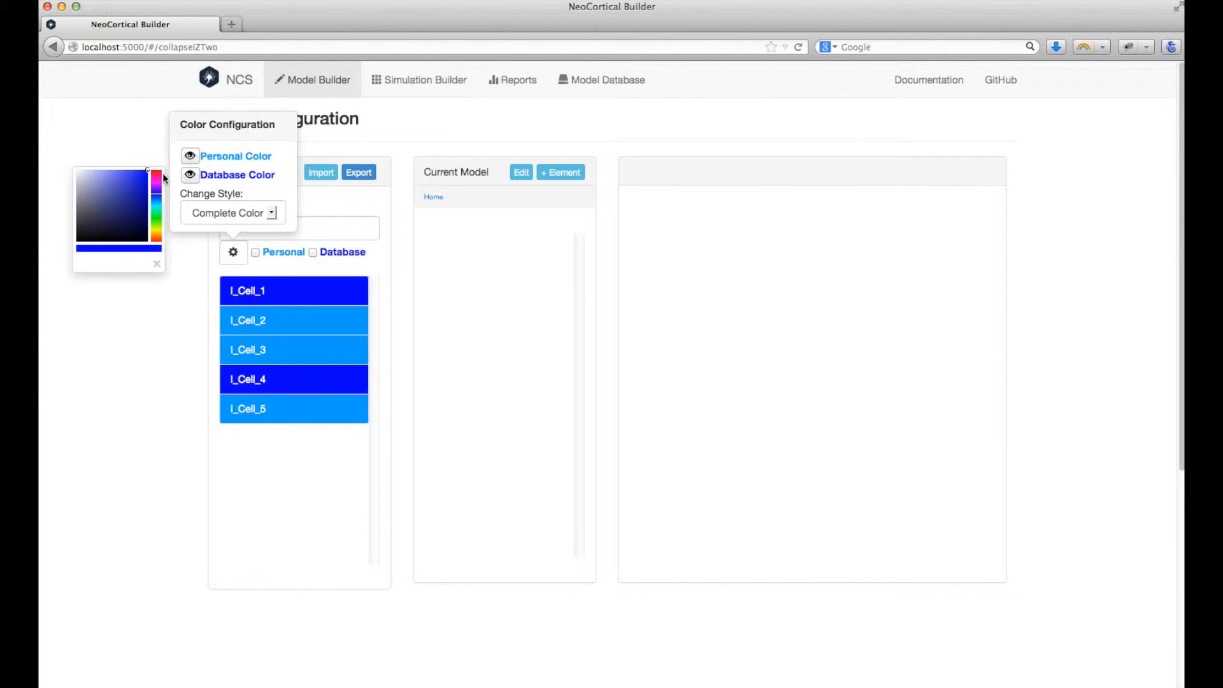
# - Change the color style so only the model names are colored instead of the complete rows, and close the color configuration
pyautogui.click(271, 189)
pyautogui.click(260, 211)
pyautogui.click(246, 242)
pyautogui.click(241, 251)
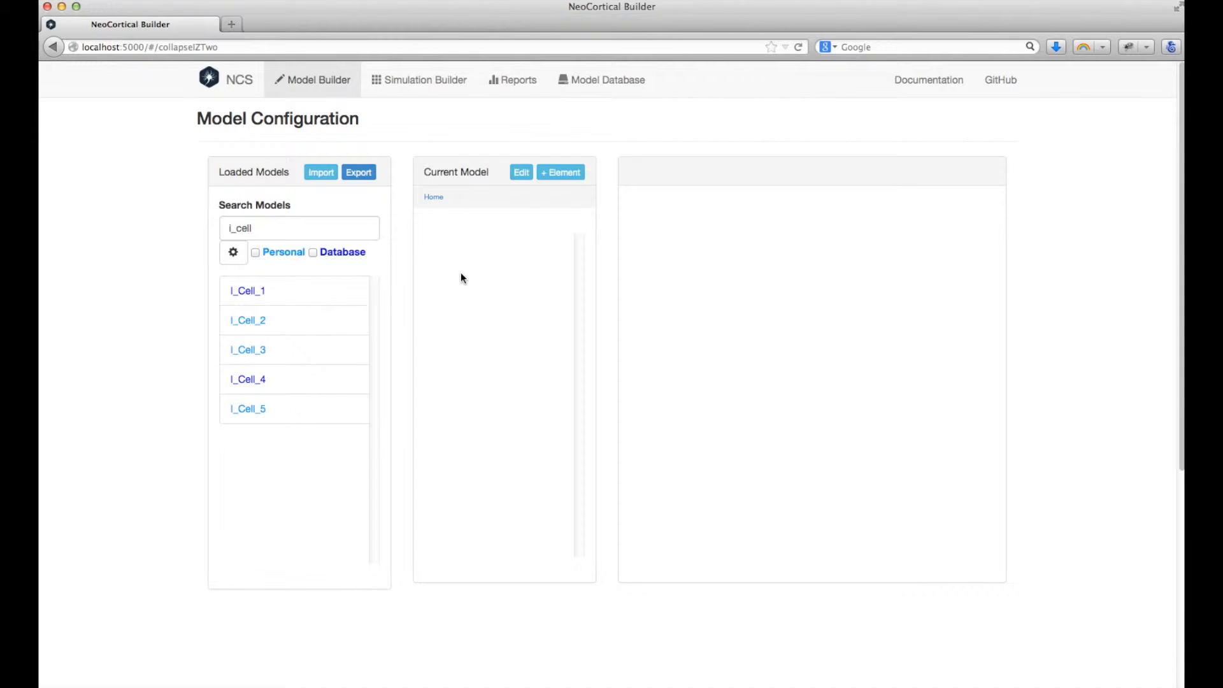
# - Add I_Cell_3 to the current model, and create an NCS cell group named Group_1 with an amount of 25
pyautogui.click(308, 354)
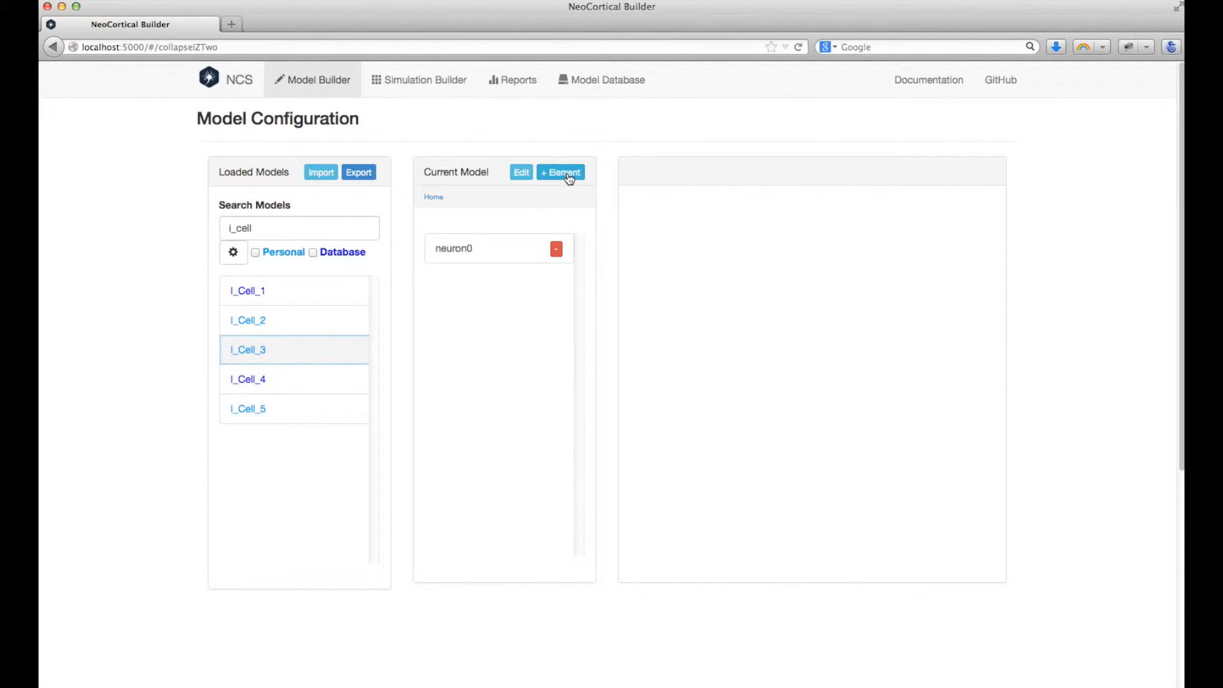
pyautogui.click(562, 173)
pyautogui.click(586, 155)
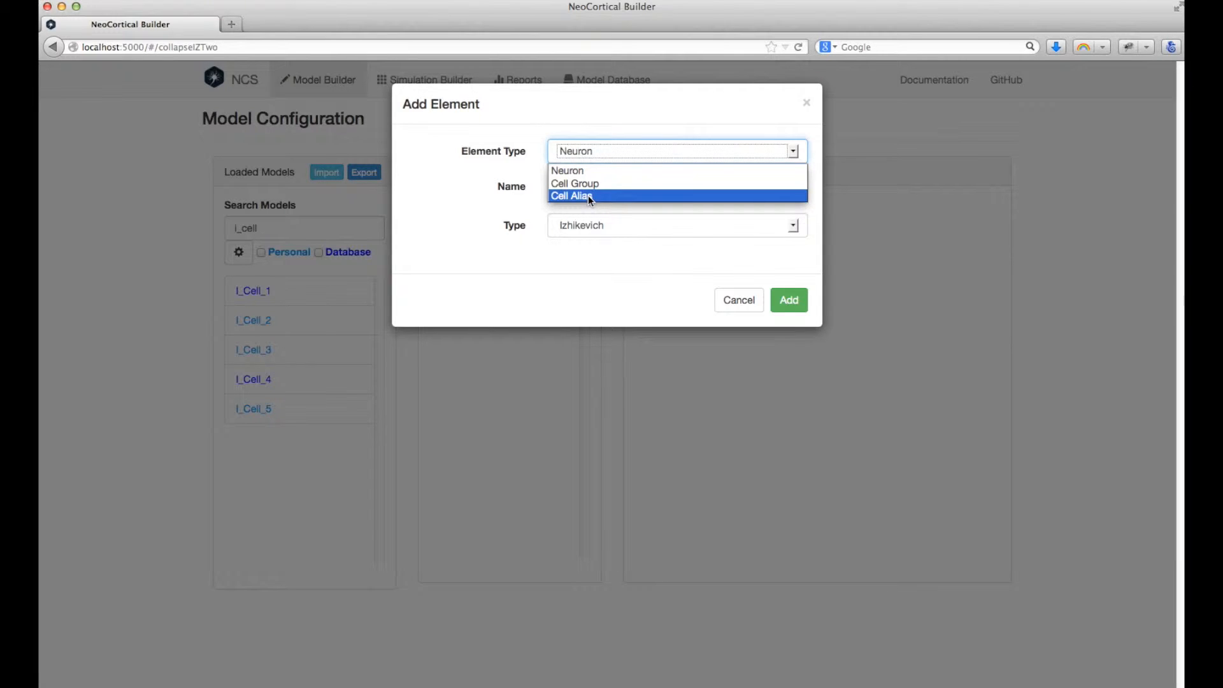
pyautogui.click(590, 185)
pyautogui.click(589, 187)
pyautogui.write('Group_1')
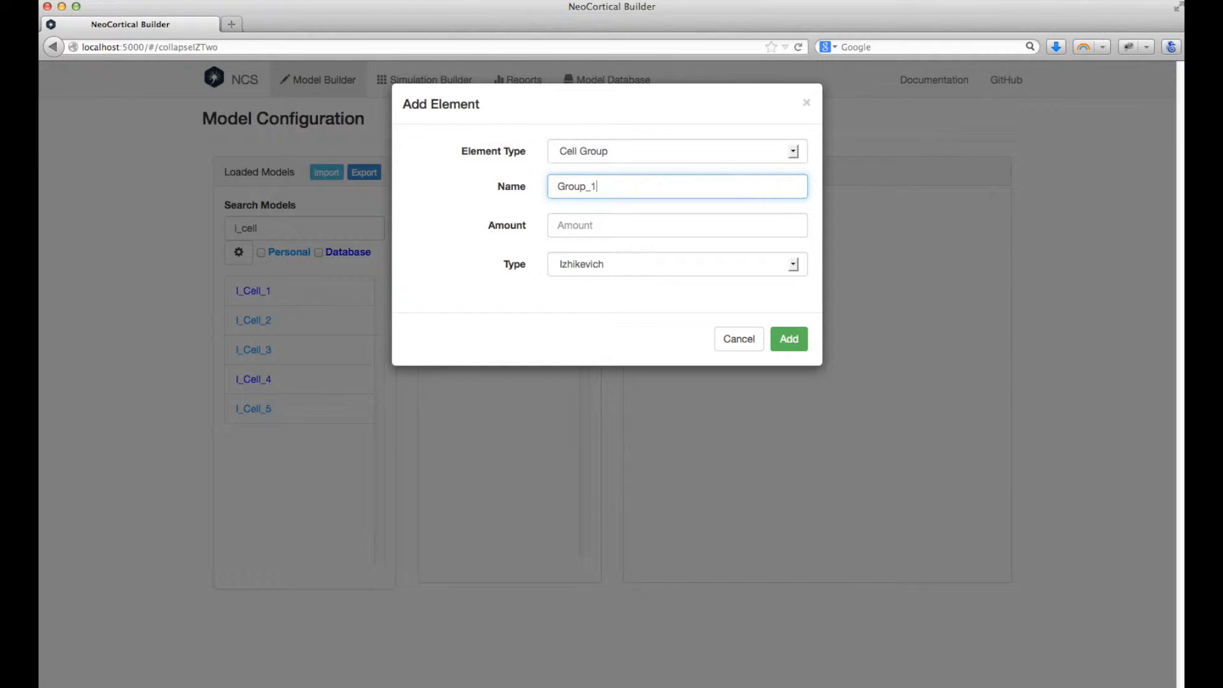
pyautogui.press('Tab')
pyautogui.write('25')
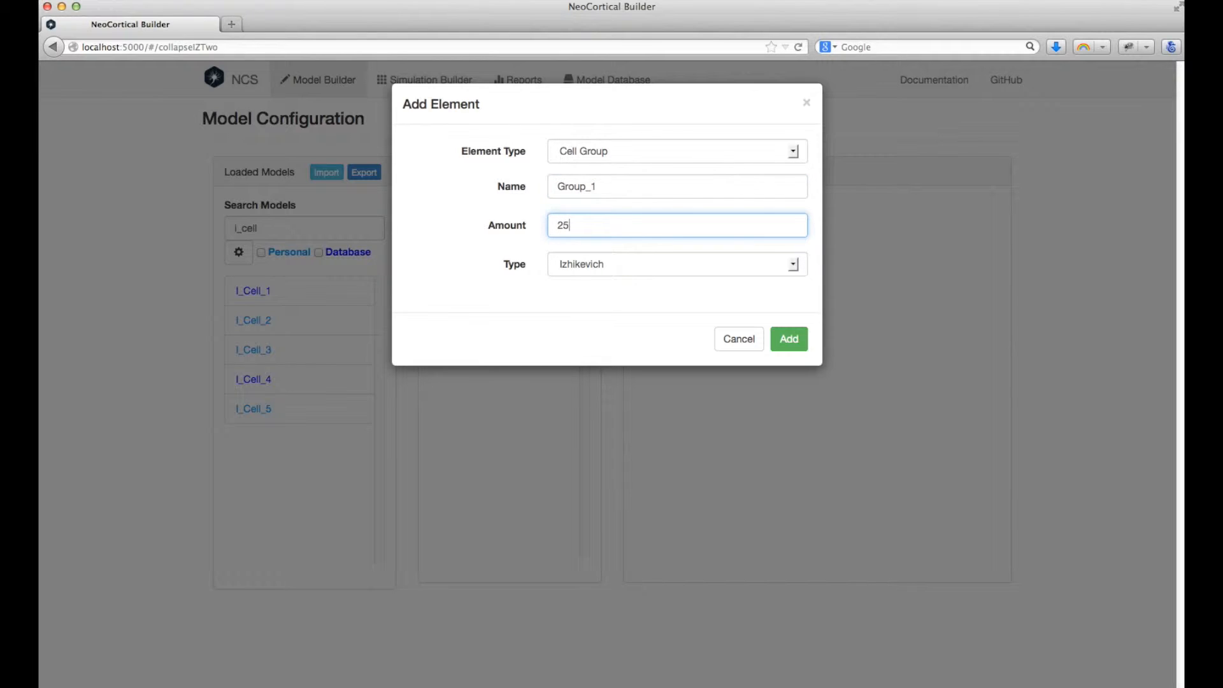
pyautogui.click(604, 264)
pyautogui.click(608, 295)
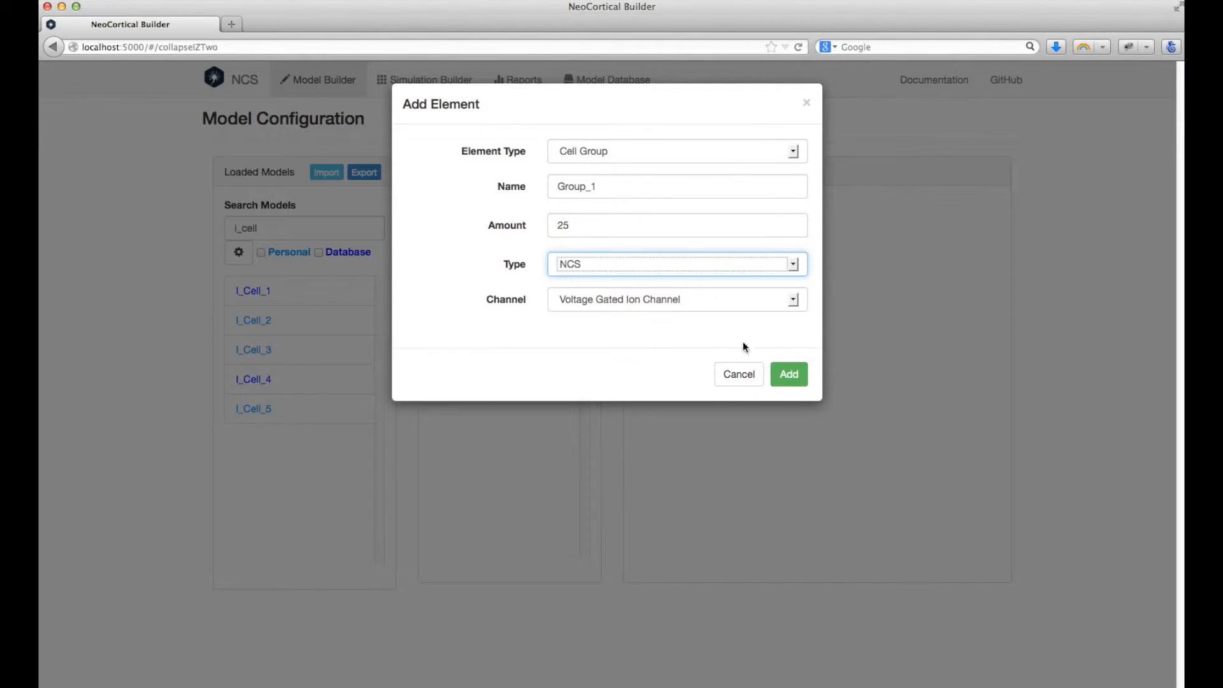
pyautogui.click(789, 374)
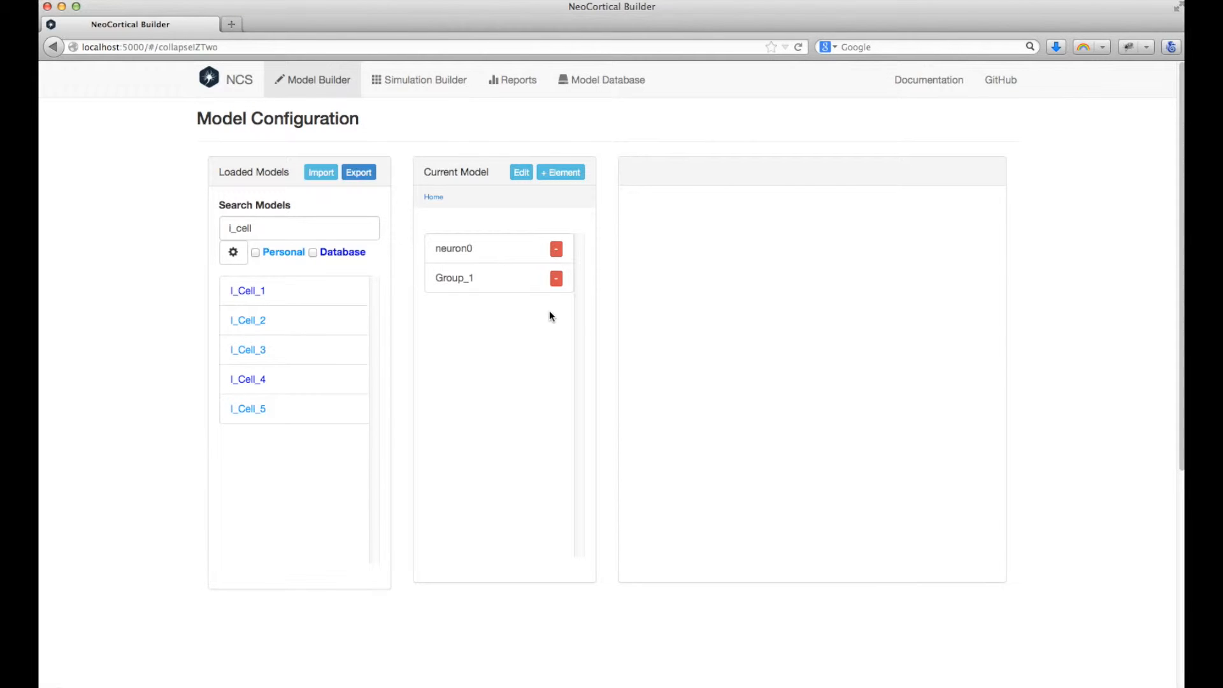
# - Remove neuron0 from the current model and open Group_1
pyautogui.click(556, 249)
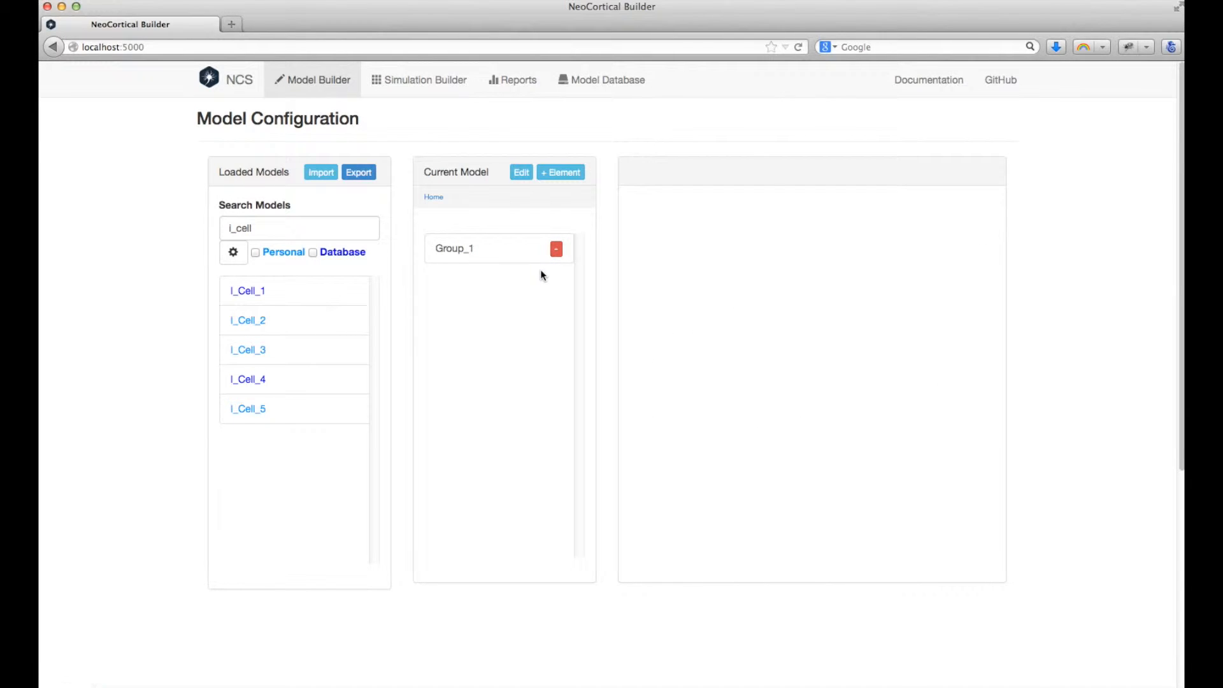
pyautogui.click(507, 257)
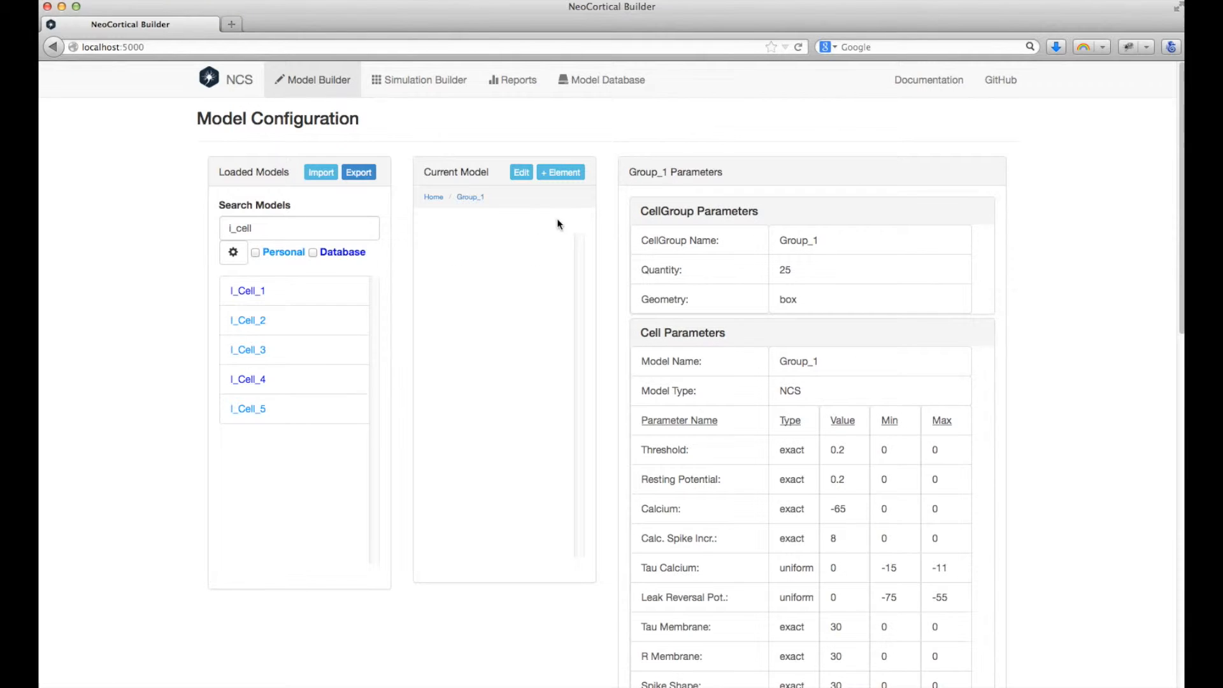
# - Add a cell group named G2 with an amount of 2 inside Group_1, and open it
pyautogui.click(561, 177)
pyautogui.click(569, 185)
pyautogui.write('G2')
pyautogui.click(582, 224)
pyautogui.write('5')
pyautogui.click(788, 339)
pyautogui.click(481, 249)
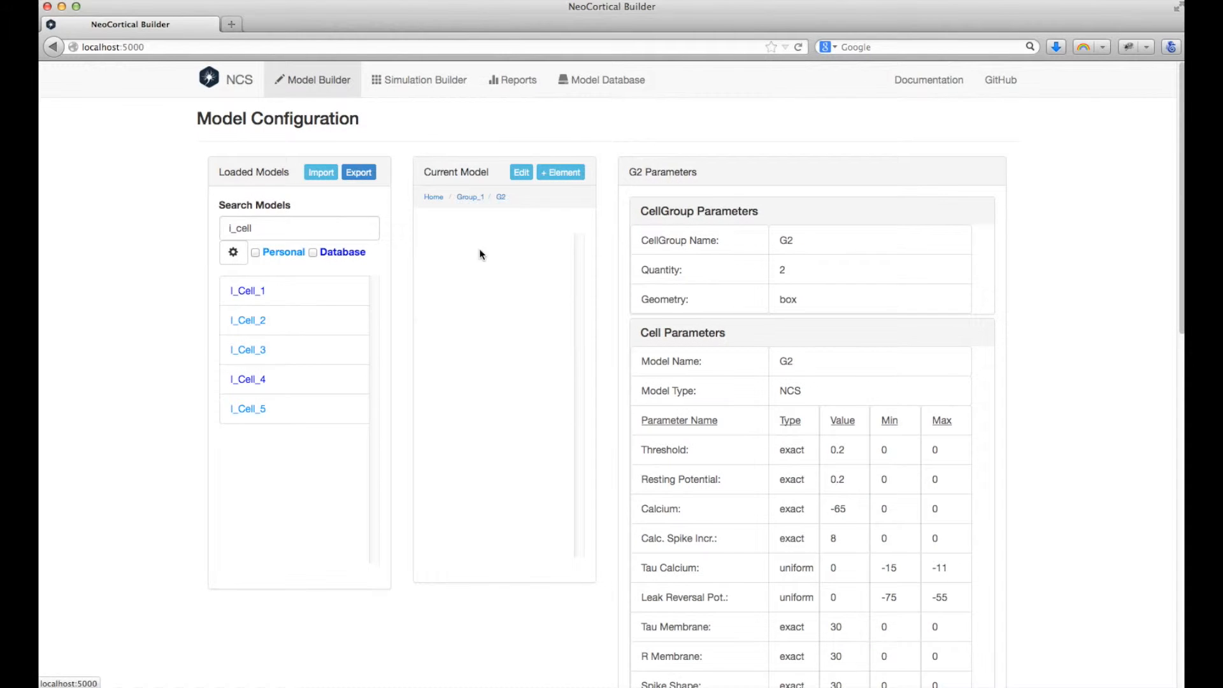
# - Return to the model's home level and display Group_1's parameters
pyautogui.click(469, 198)
pyautogui.click(440, 202)
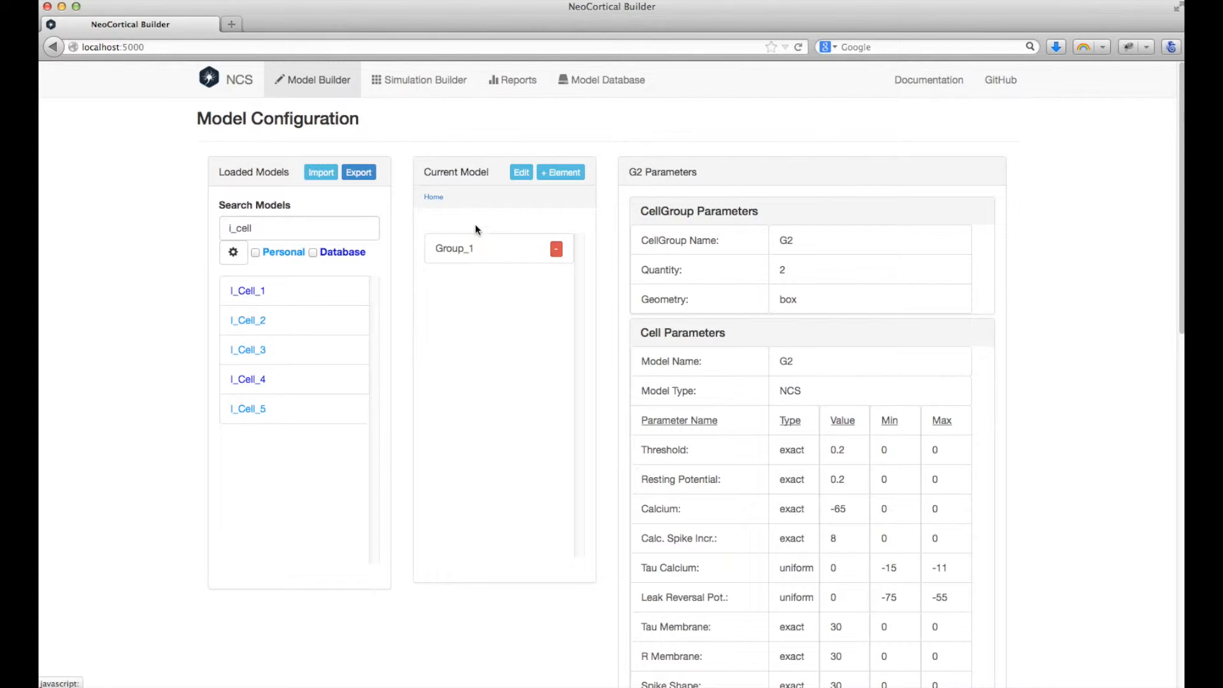
pyautogui.click(489, 250)
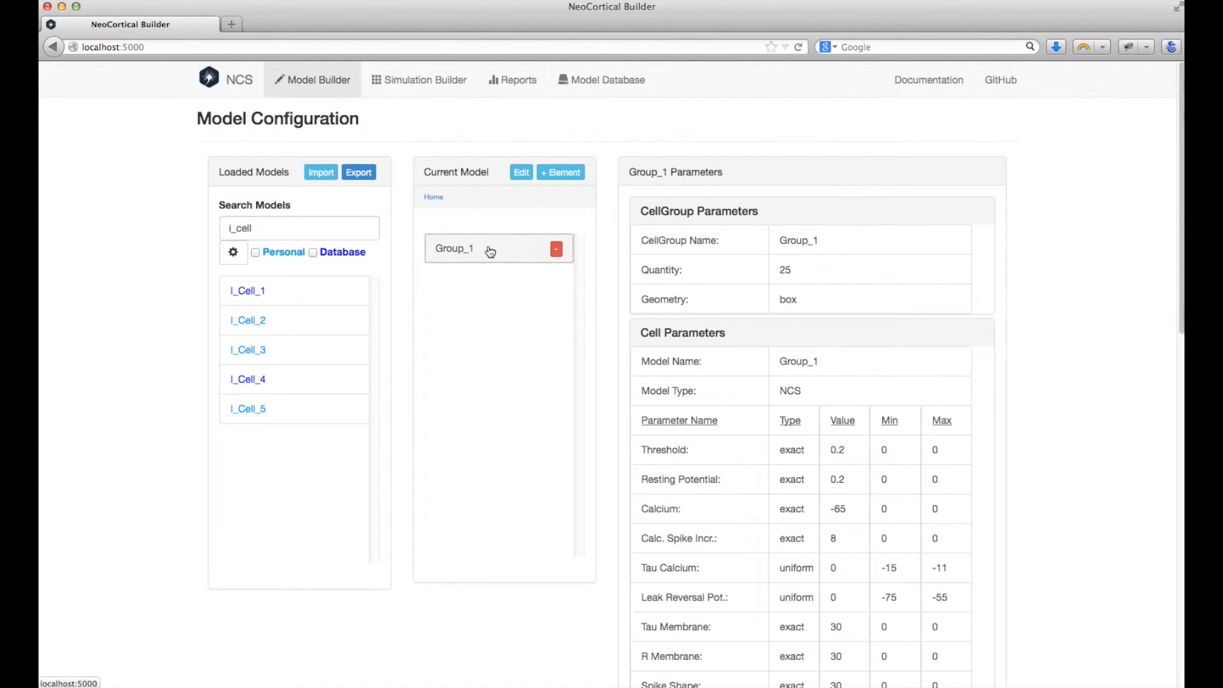
# - Set the working model's name to Model_1, its description to "My Model." and its author to NCB
pyautogui.click(521, 174)
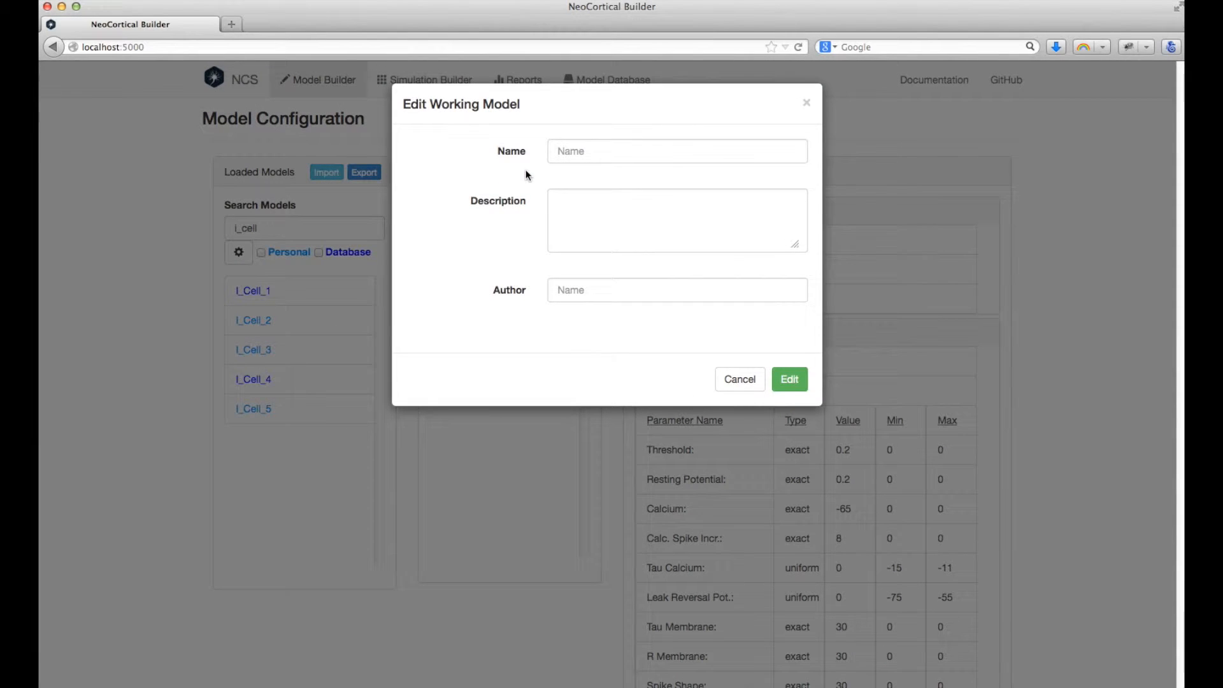
pyautogui.click(577, 153)
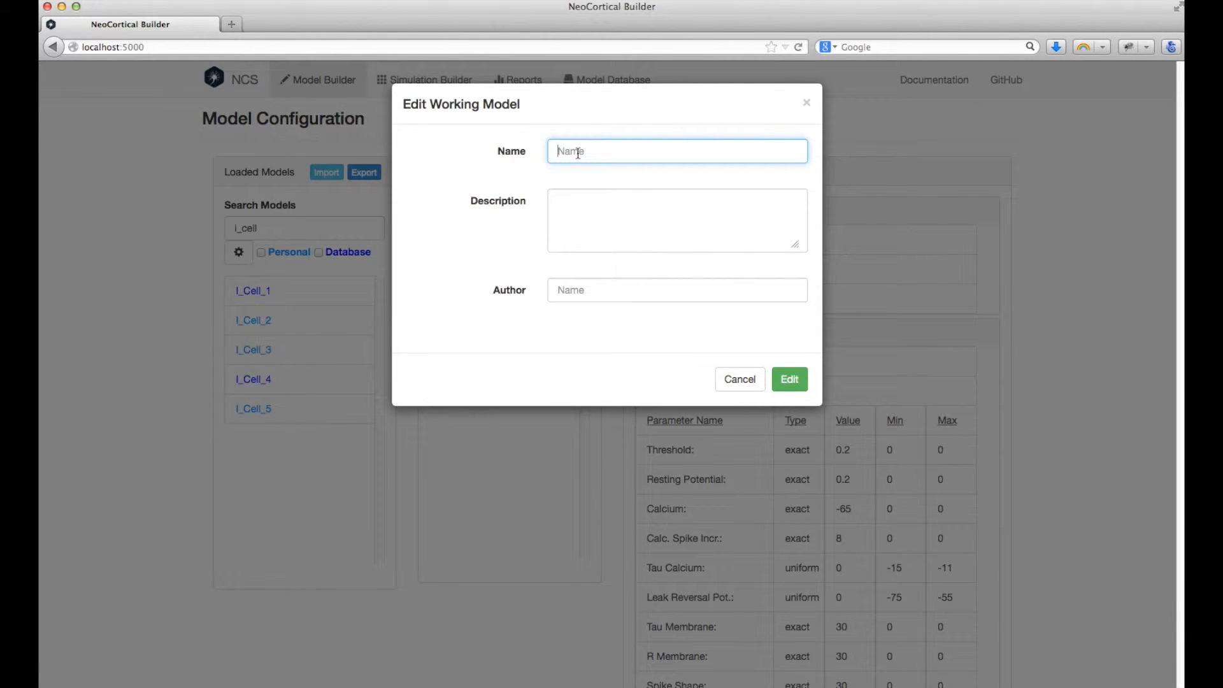
pyautogui.write('Model_1')
pyautogui.press('Tab')
pyautogui.write('My Model.')
pyautogui.press('Tab')
pyautogui.write('NCB')
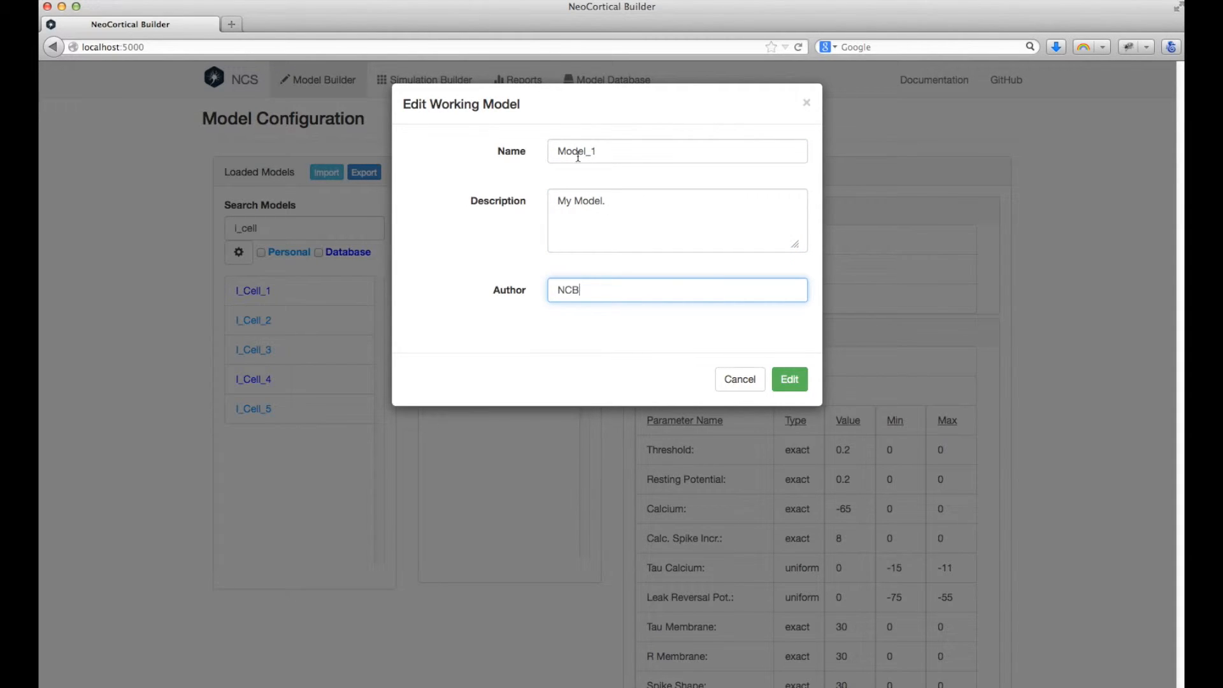
pyautogui.click(791, 381)
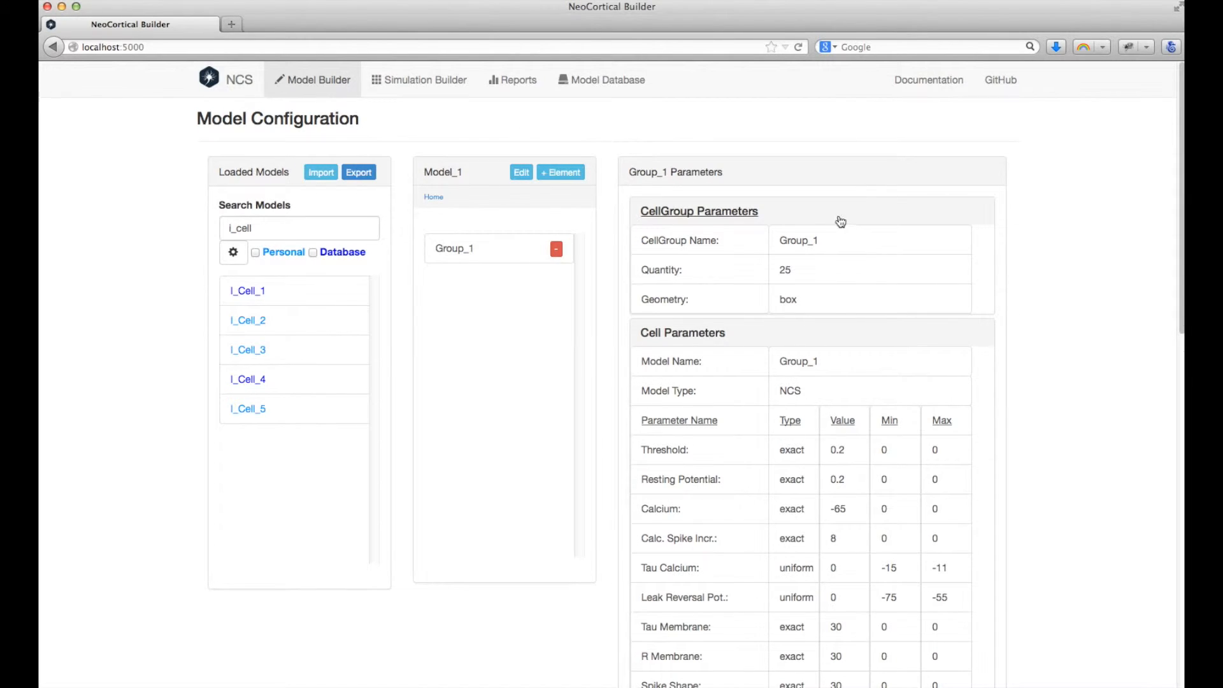
# - In Group_1's cell parameters, set the Threshold value to 0.5 and the Resting Potential type to uniform
pyautogui.click(733, 211)
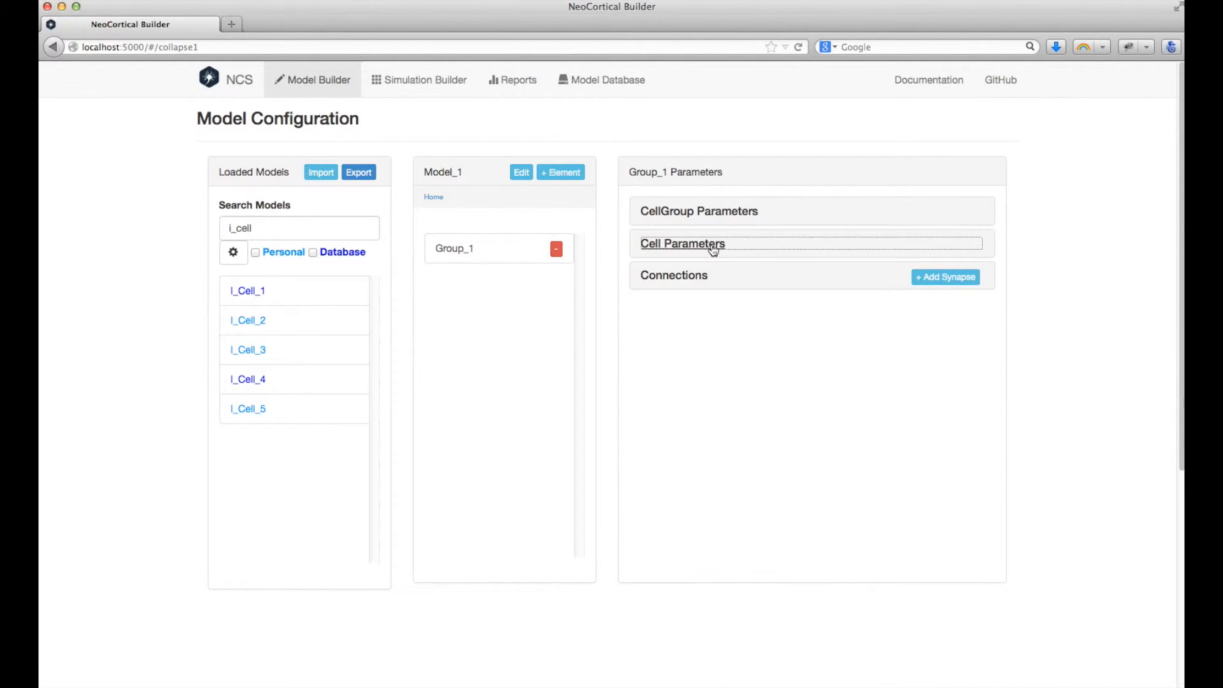
pyautogui.click(710, 250)
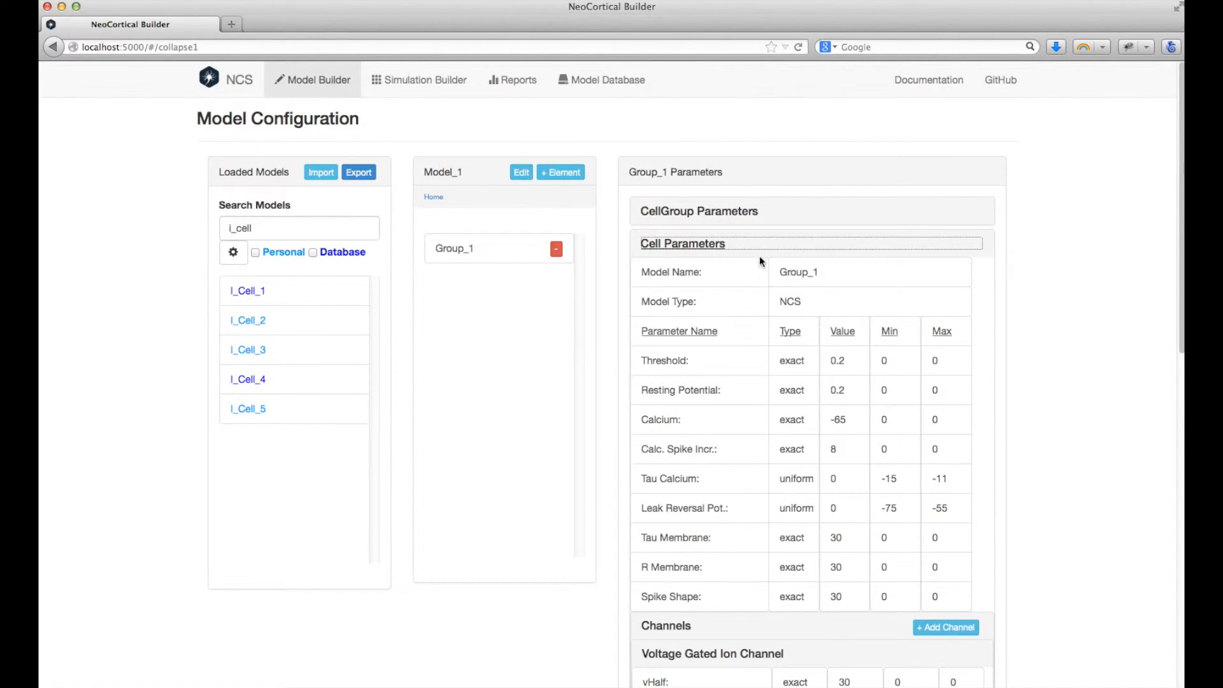
pyautogui.click(837, 361)
pyautogui.press('BackSpace')
pyautogui.write('5')
pyautogui.click(838, 319)
pyautogui.click(796, 361)
pyautogui.click(793, 327)
pyautogui.click(781, 352)
pyautogui.click(776, 349)
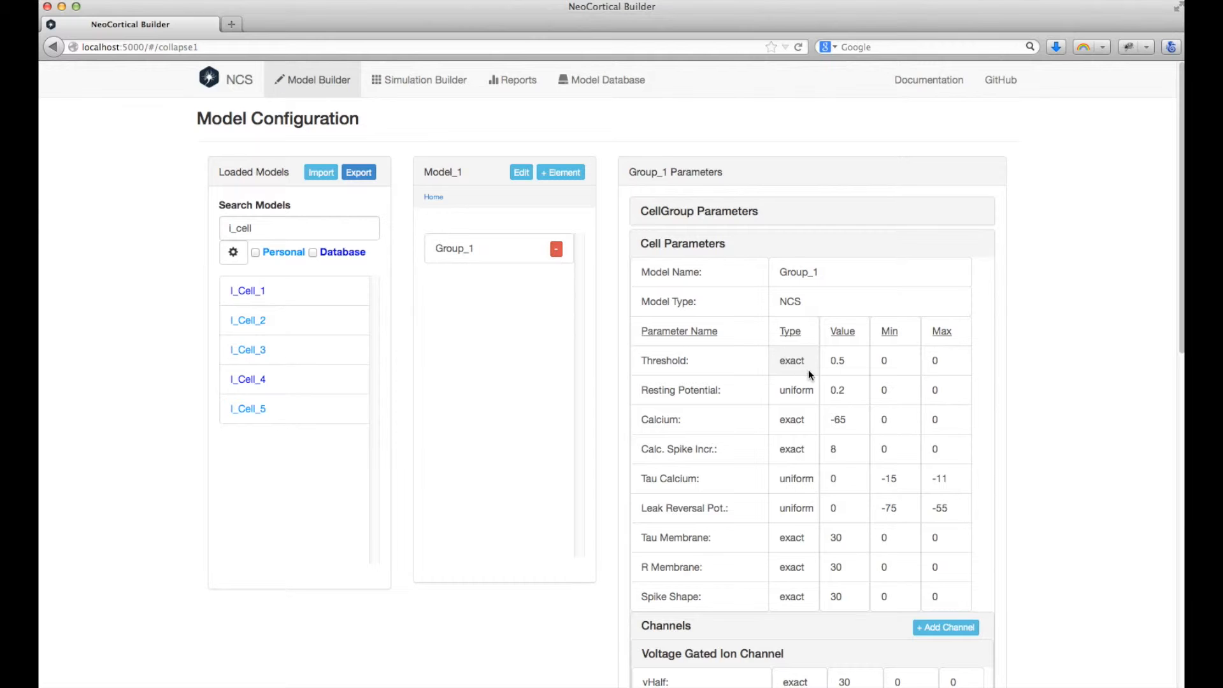
# - Create a Flat Synapse named Syn1 with 25% probability, from pre-synaptic G2 to post-synaptic Group_1
pyautogui.scroll(-1, 815, 372)
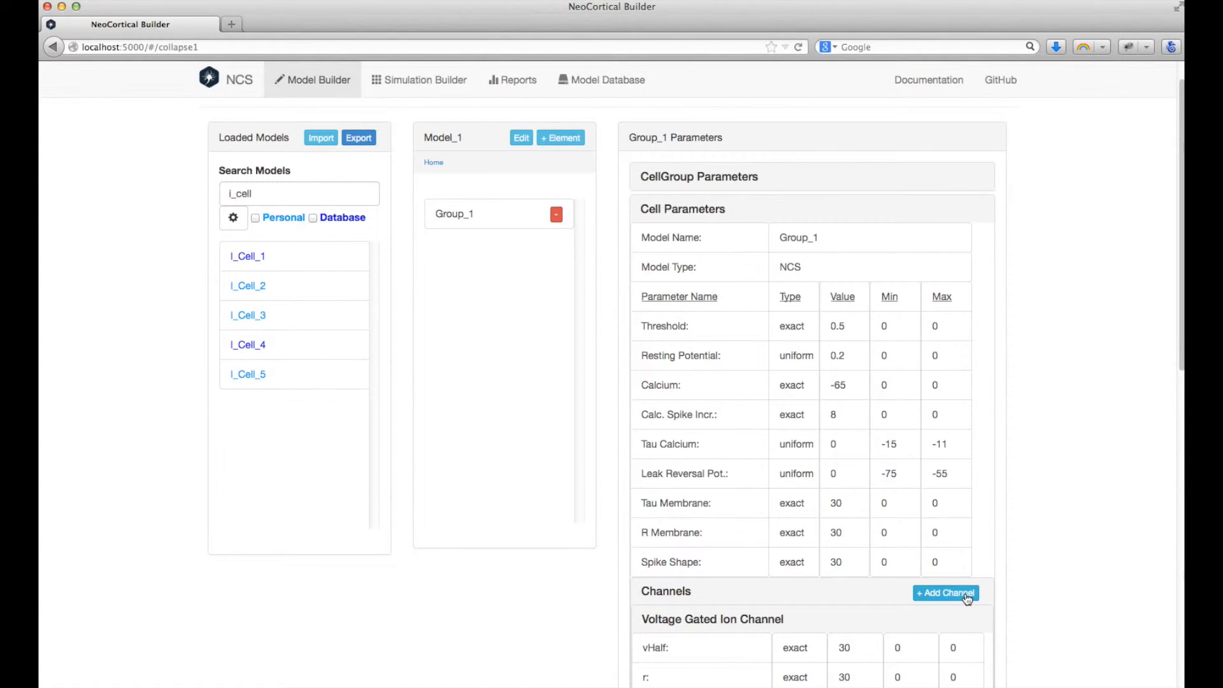
pyautogui.click(694, 210)
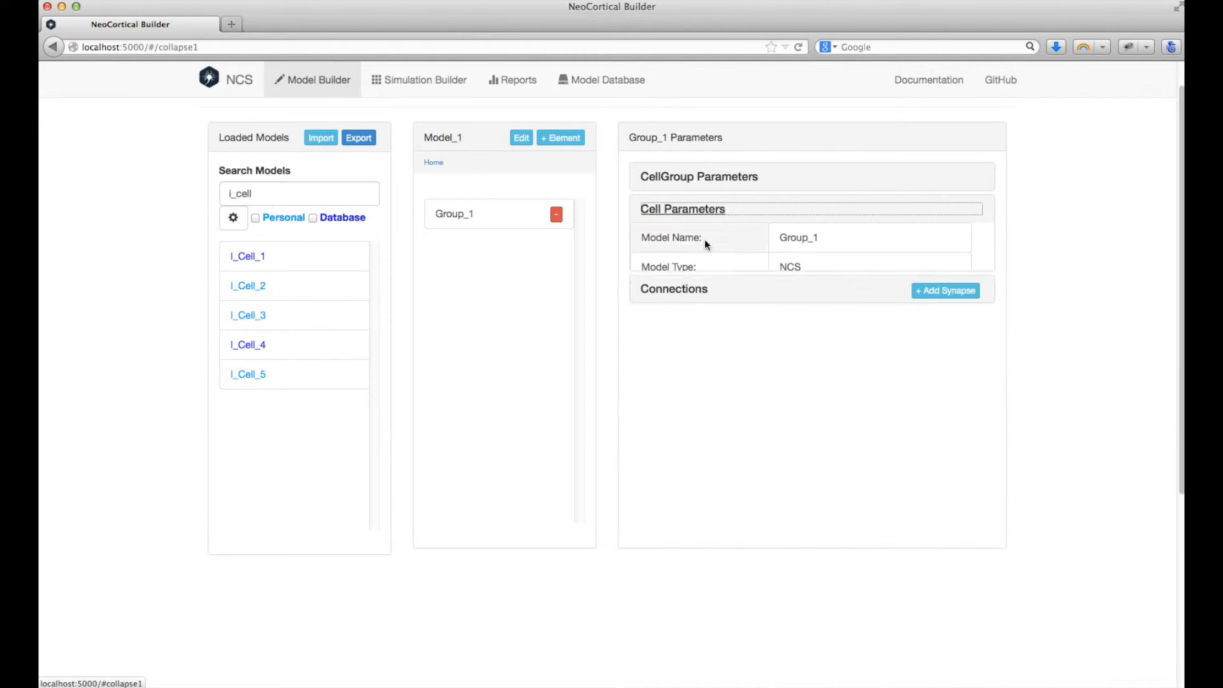
pyautogui.click(939, 242)
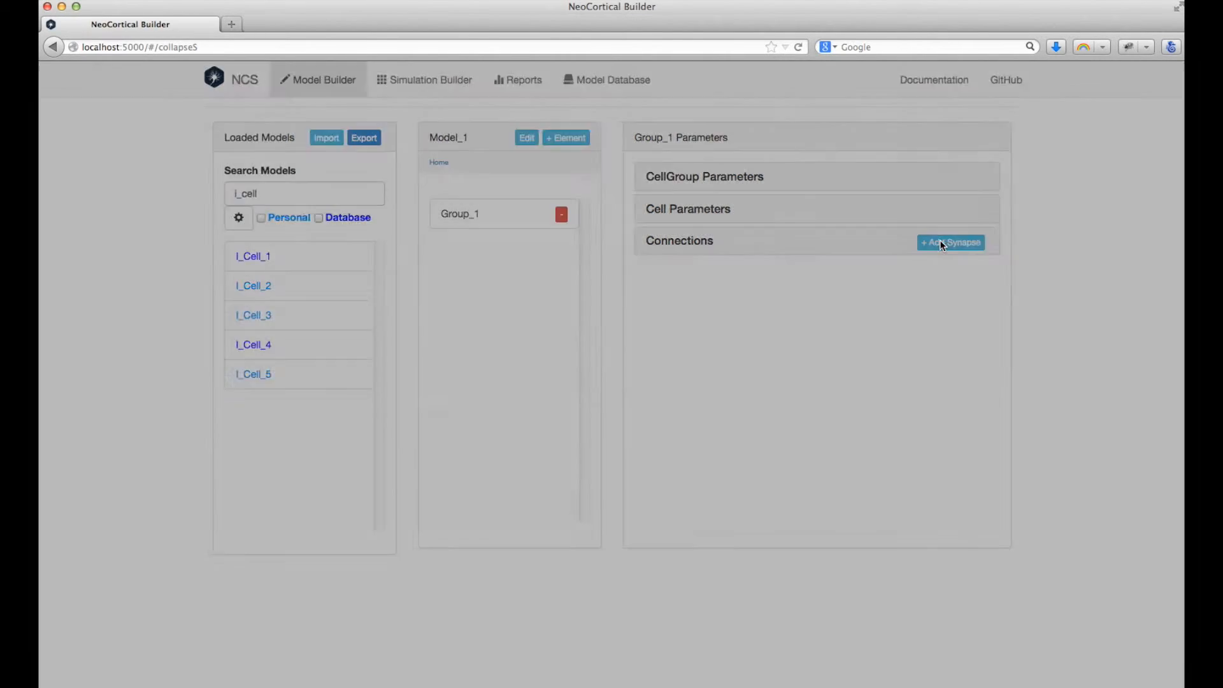
pyautogui.click(540, 170)
pyautogui.write('Syn1')
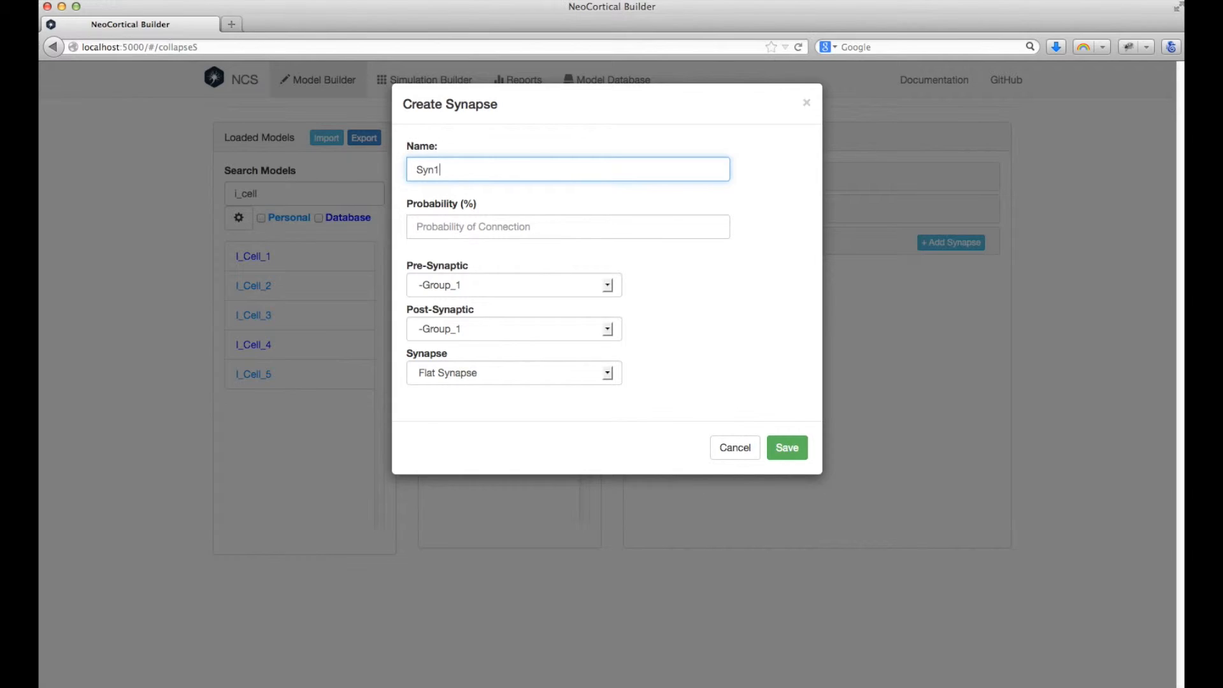
pyautogui.press('Tab')
pyautogui.write('2')
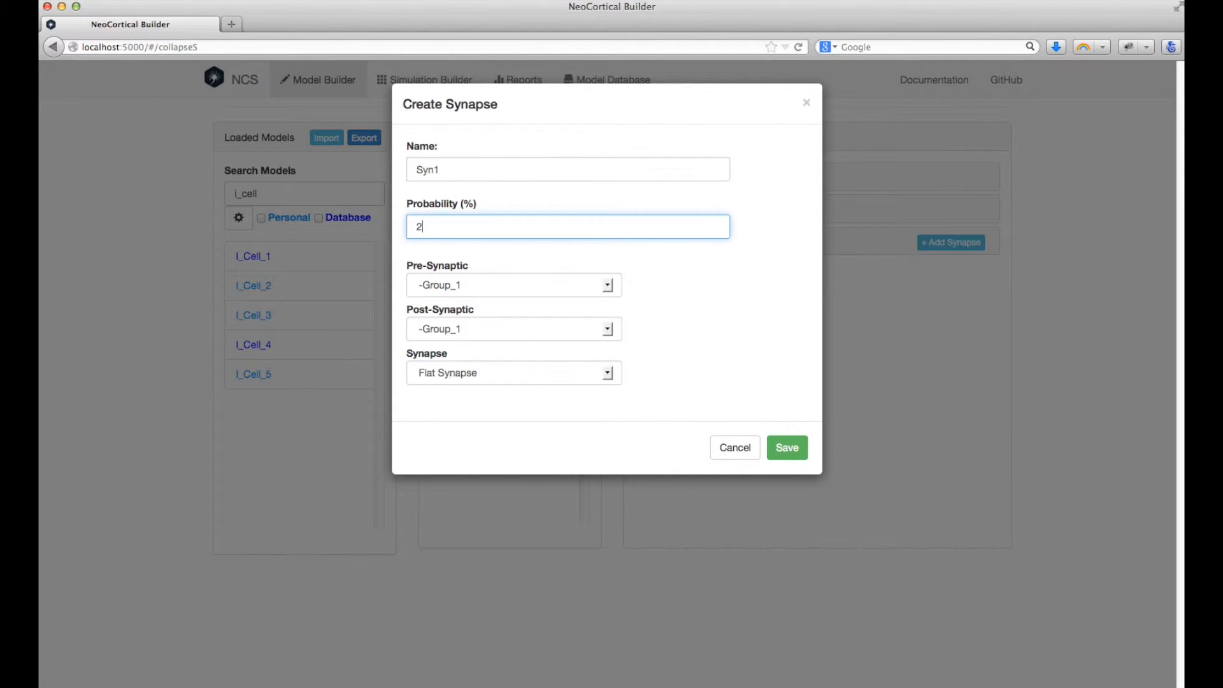
pyautogui.click(533, 291)
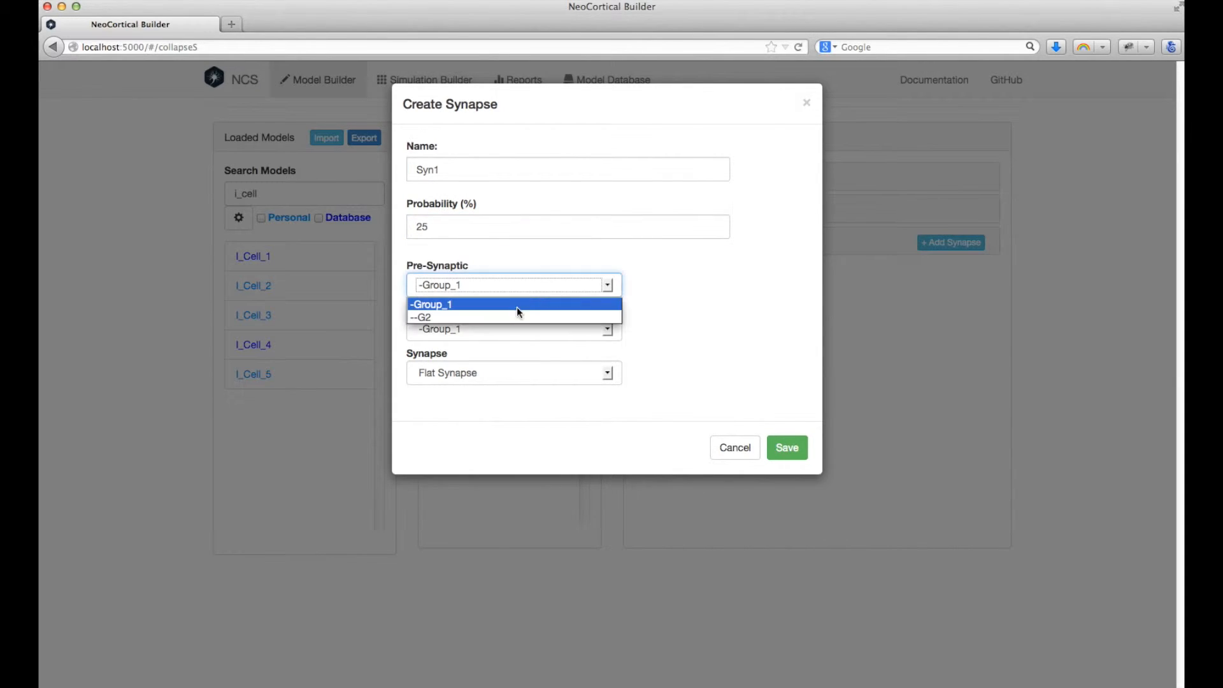
pyautogui.click(516, 317)
pyautogui.click(474, 331)
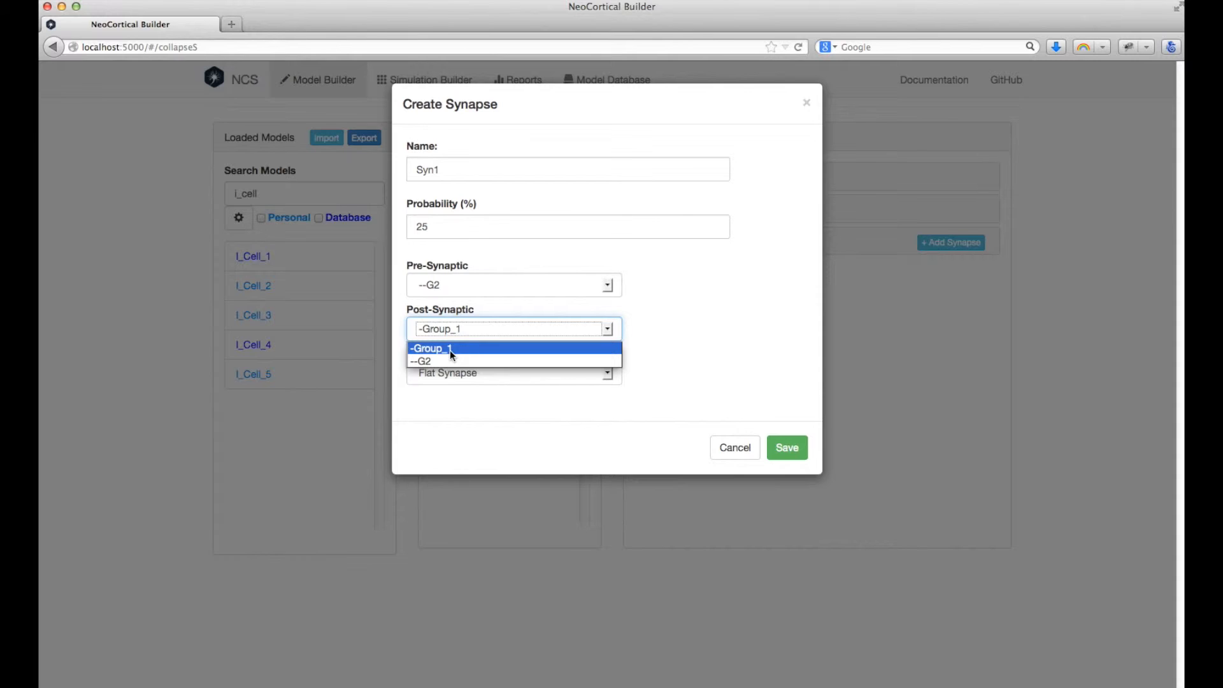
pyautogui.click(450, 350)
pyautogui.click(790, 449)
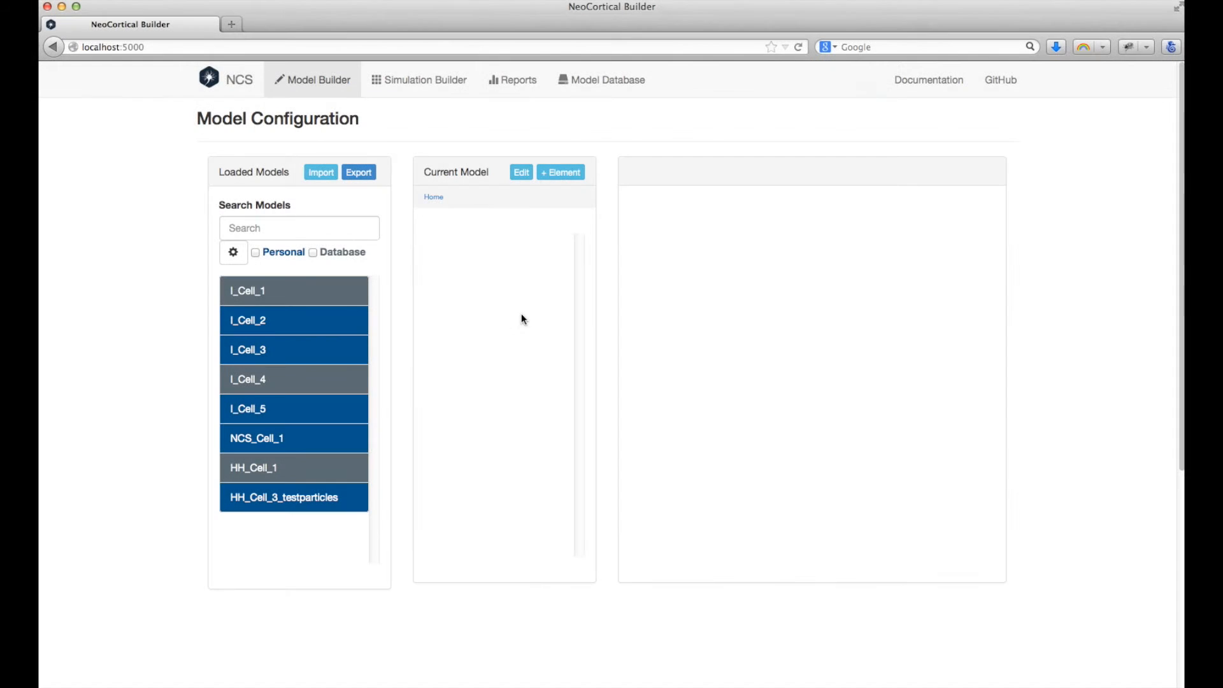
# - Import the simulation and model parameters from test.json in the ncb folder, and display g1's parameters
pyautogui.click(321, 172)
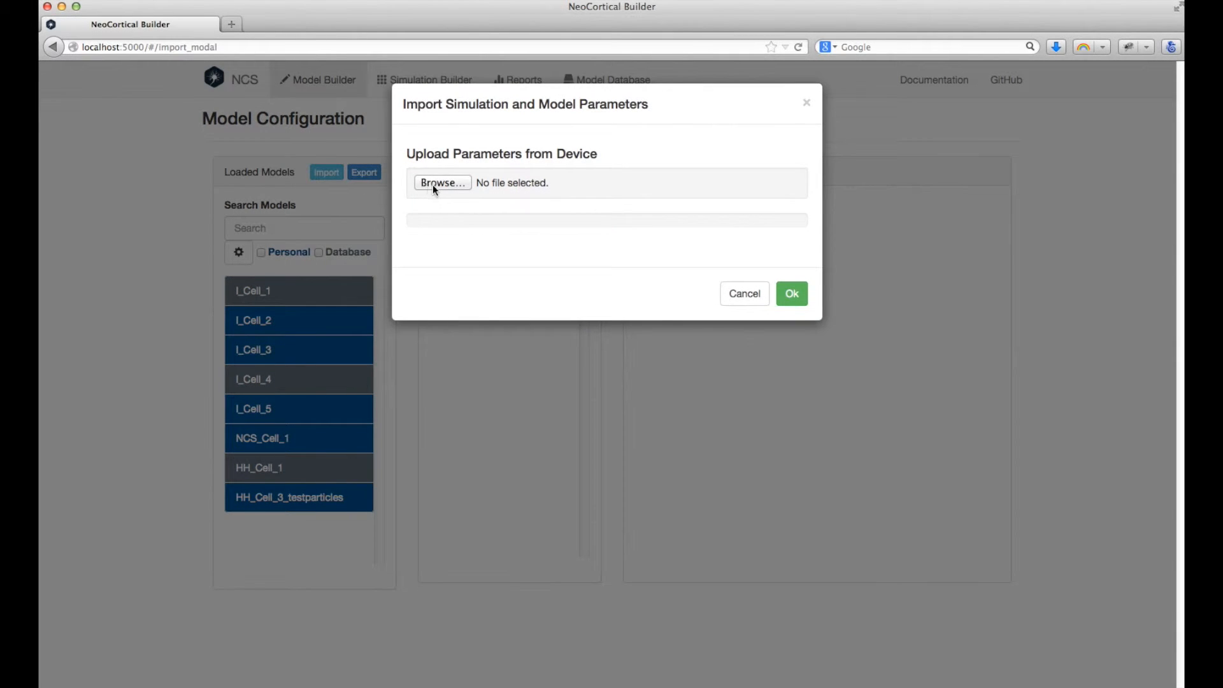
pyautogui.click(432, 184)
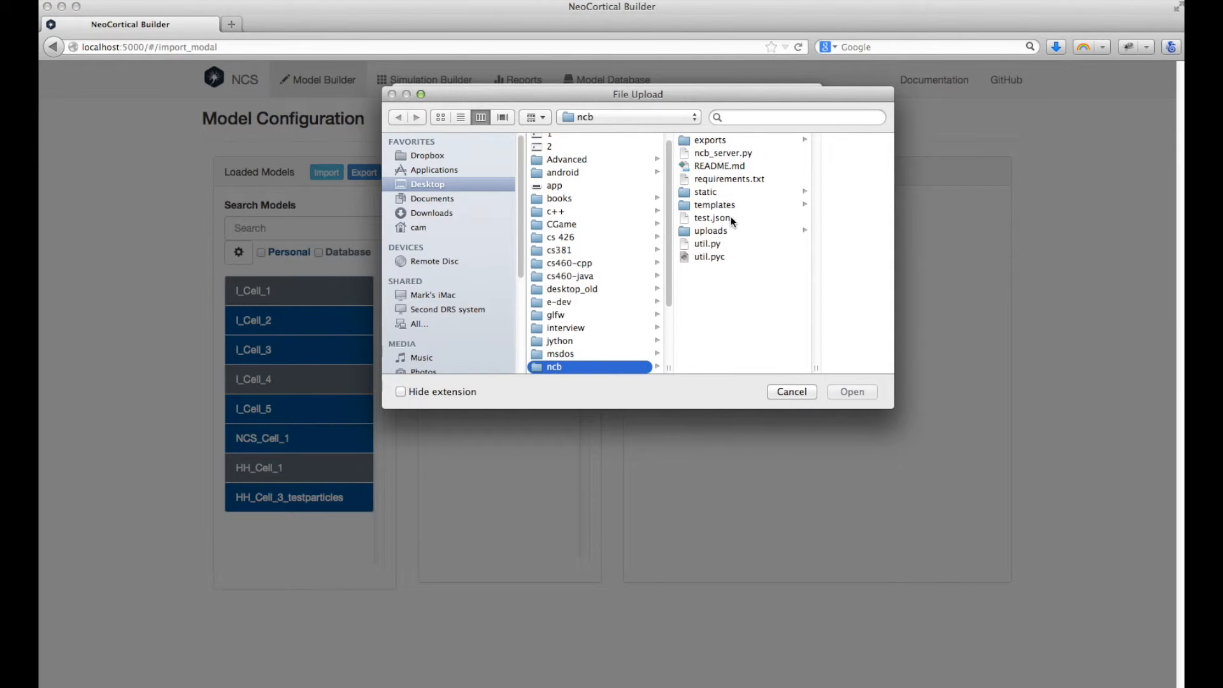
pyautogui.click(732, 218)
pyautogui.click(853, 392)
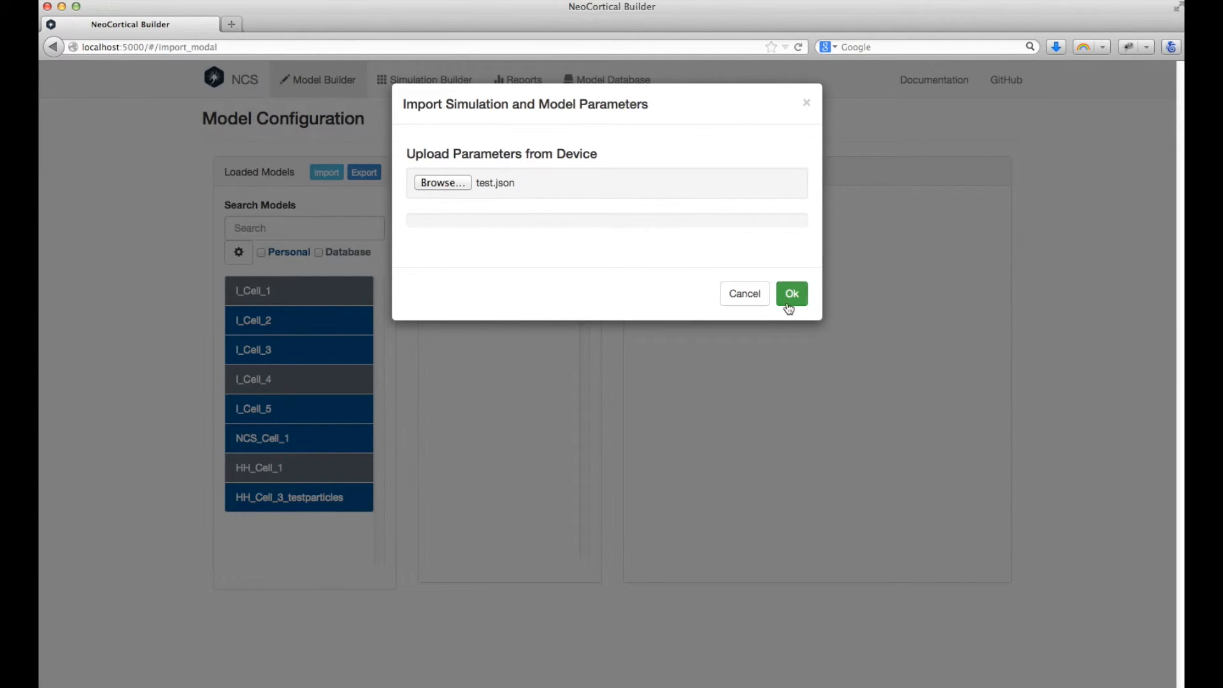
pyautogui.click(792, 294)
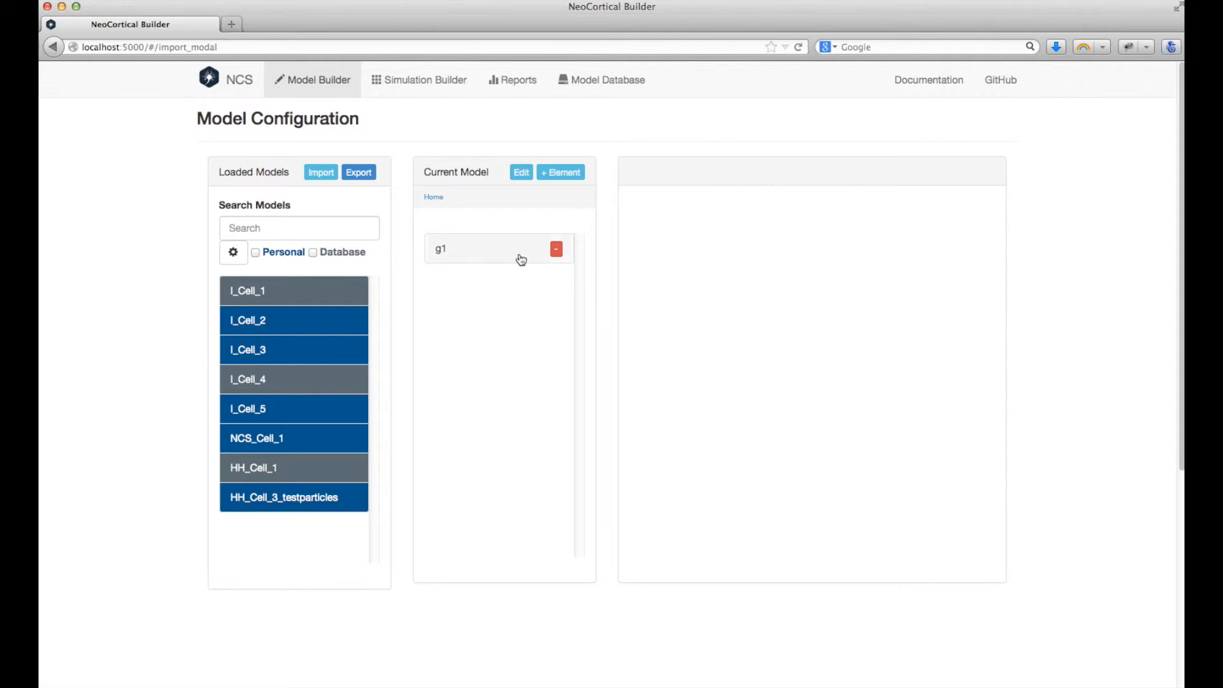
pyautogui.click(516, 253)
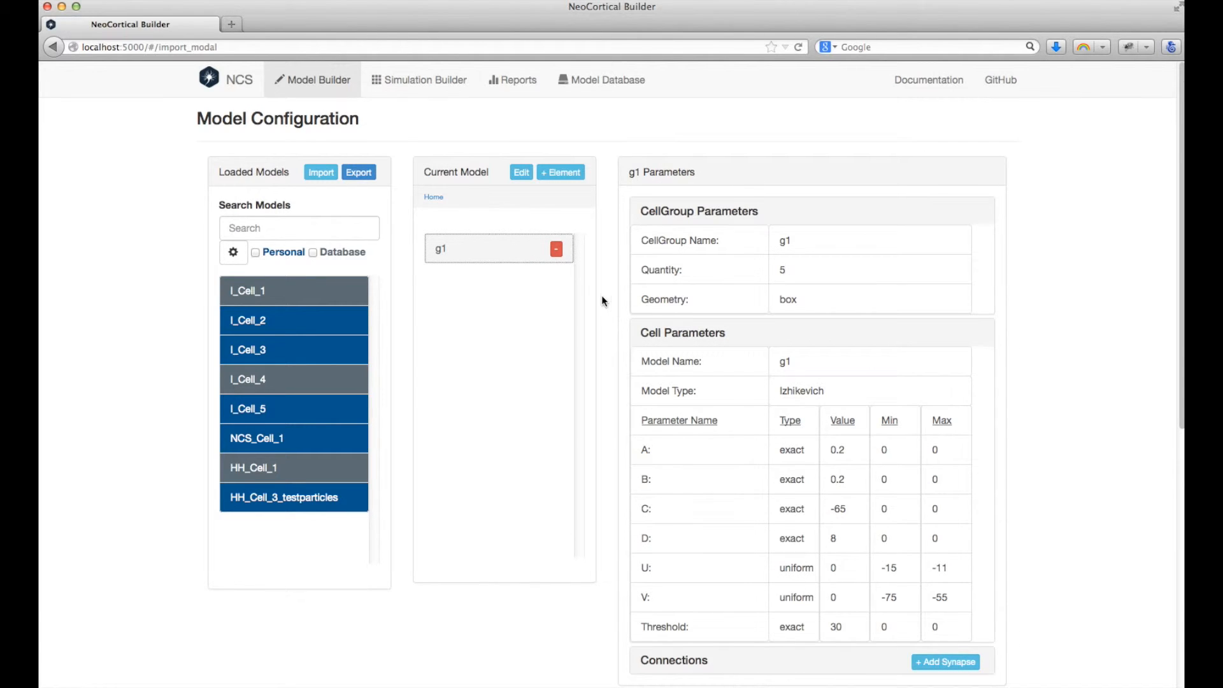
# - Export the simulation and model parameters as sim1 with the .json extension and save the file
pyautogui.click(363, 172)
pyautogui.click(467, 199)
pyautogui.write('s')
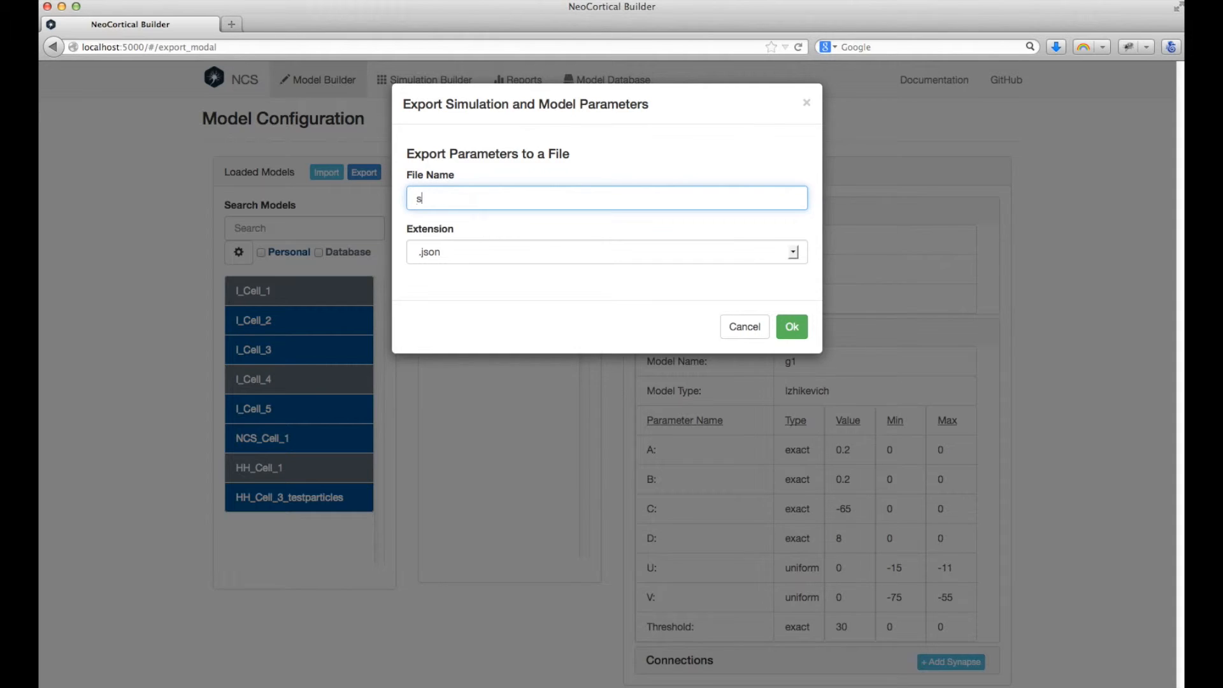
pyautogui.write('im1')
pyautogui.click(791, 326)
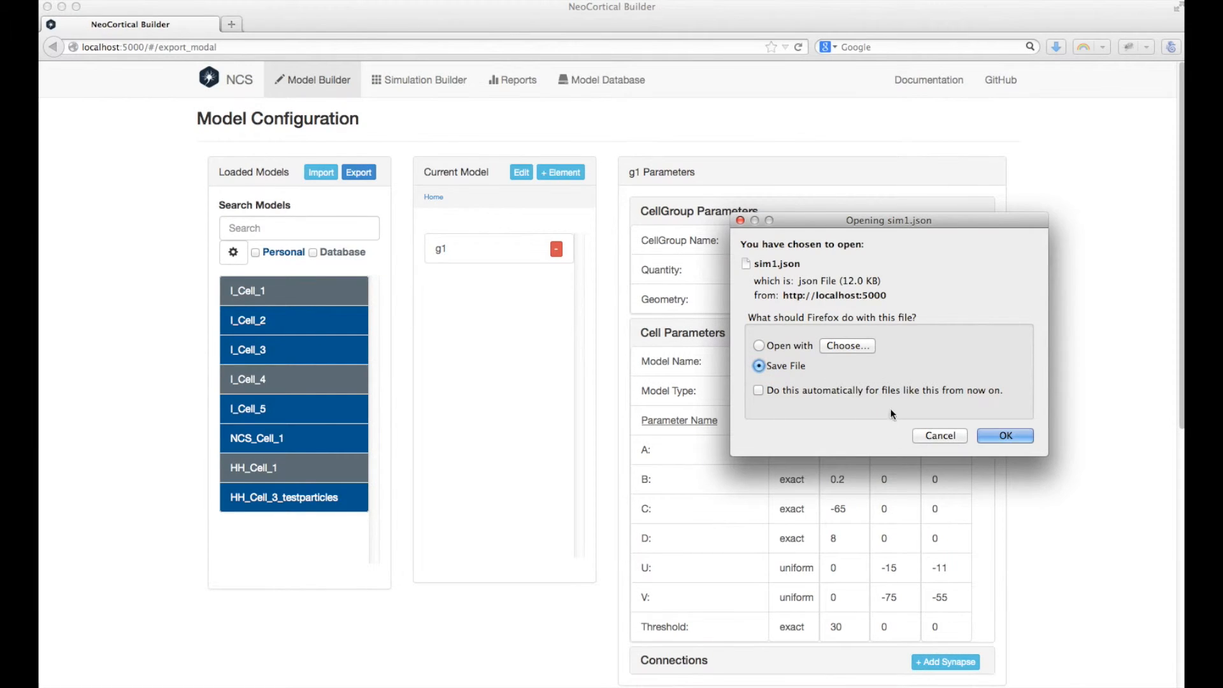
pyautogui.click(1005, 435)
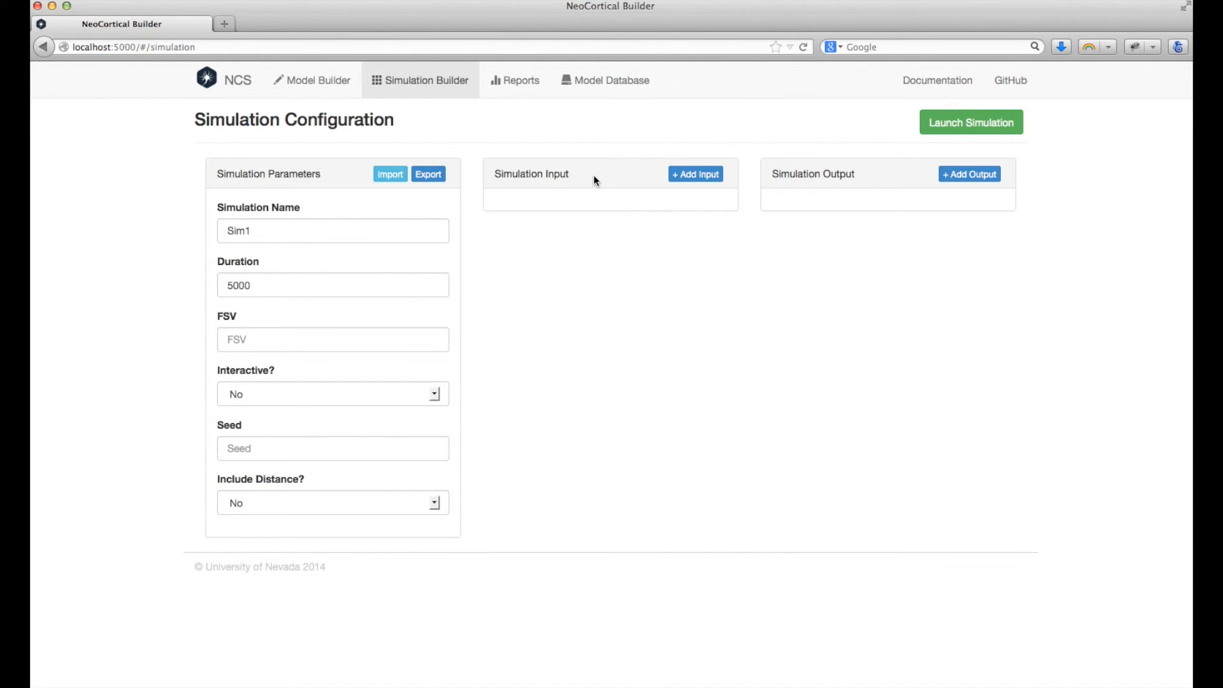
# - Add a simulation input with the stimulus name Input_1
pyautogui.click(685, 174)
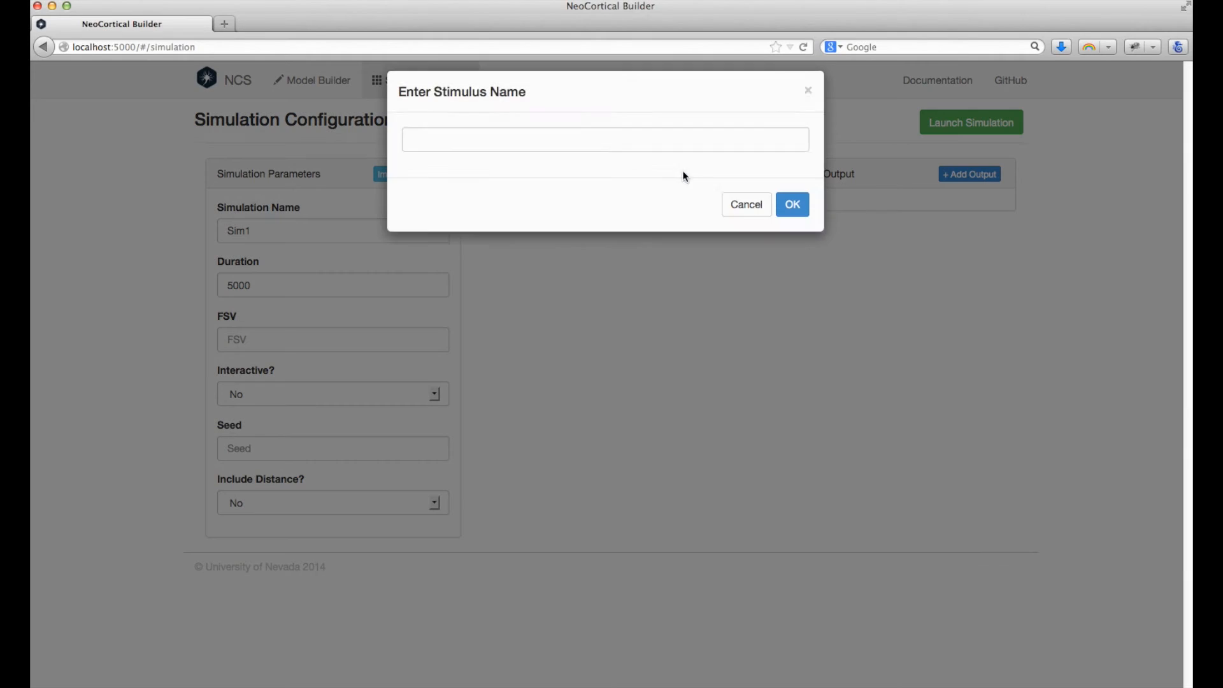
pyautogui.write('Input_1')
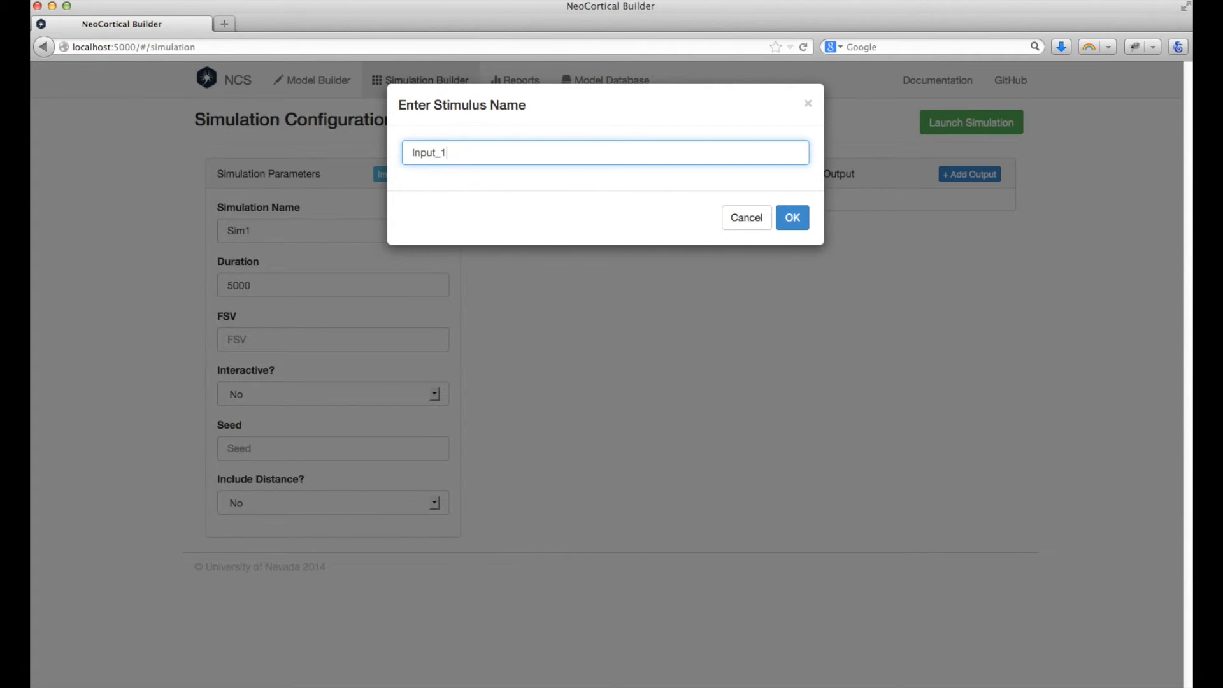
pyautogui.click(794, 218)
# - Configure Input_1 as a Rectangular Voltage stimulus with amplitude 2, width 3 and input target g4
pyautogui.click(678, 260)
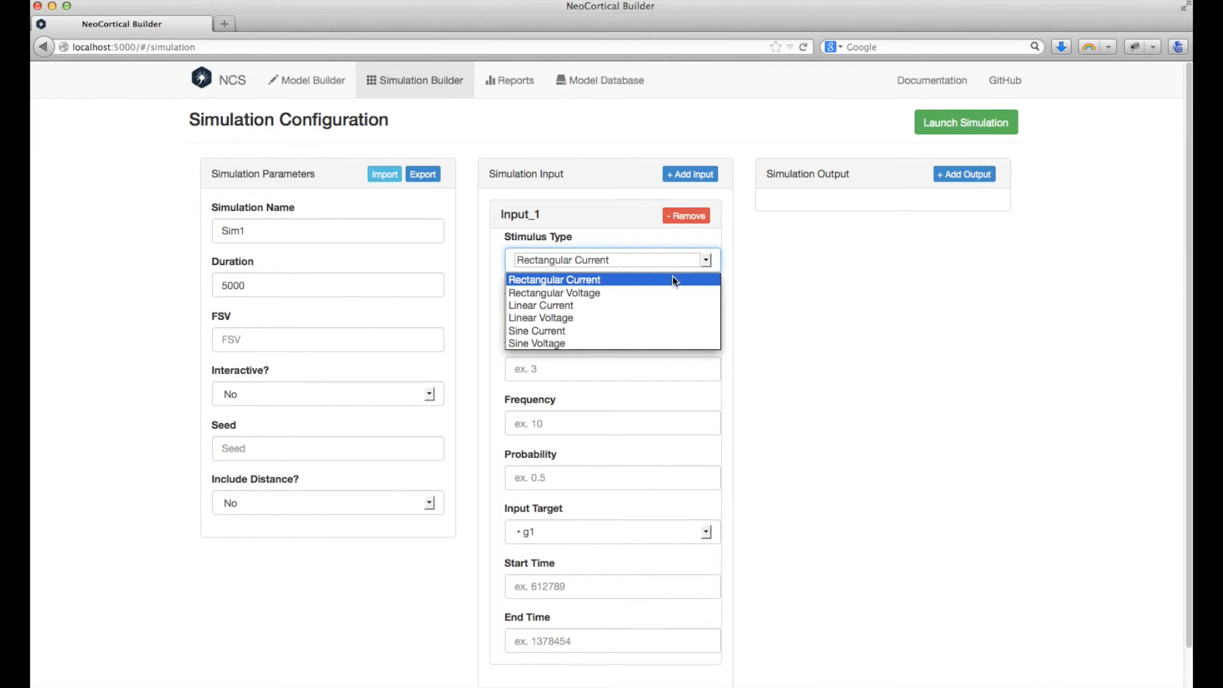
pyautogui.click(667, 293)
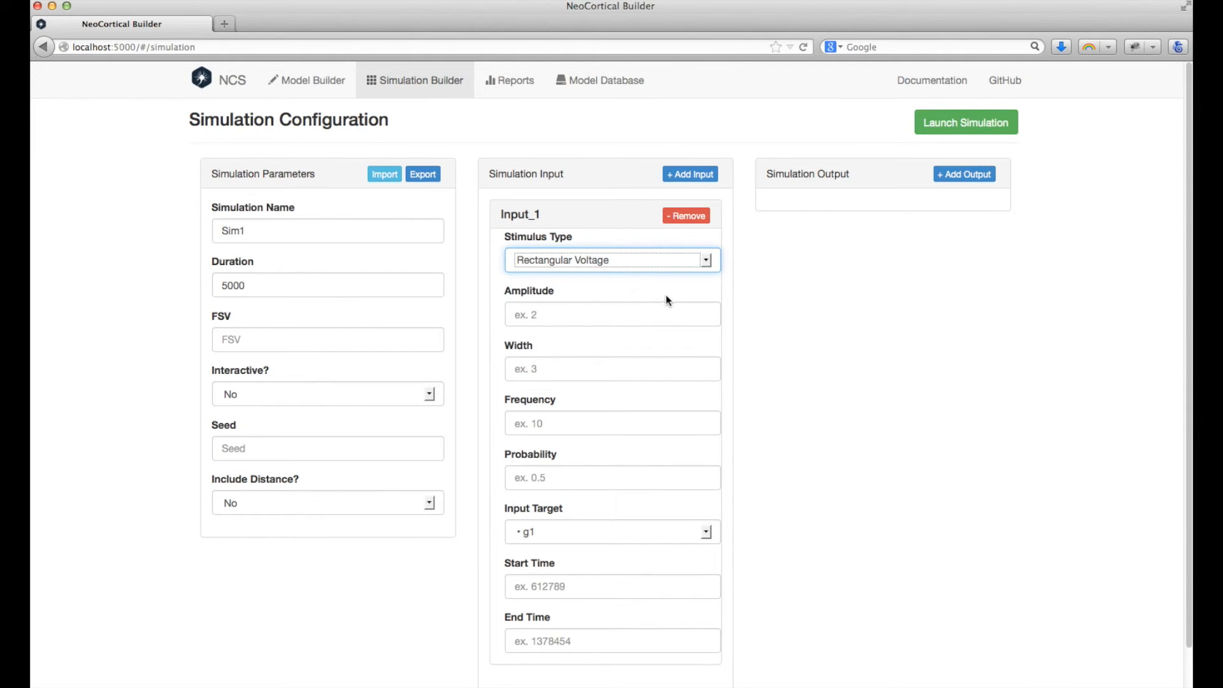
pyautogui.click(660, 310)
pyautogui.write('2')
pyautogui.click(626, 370)
pyautogui.write('3')
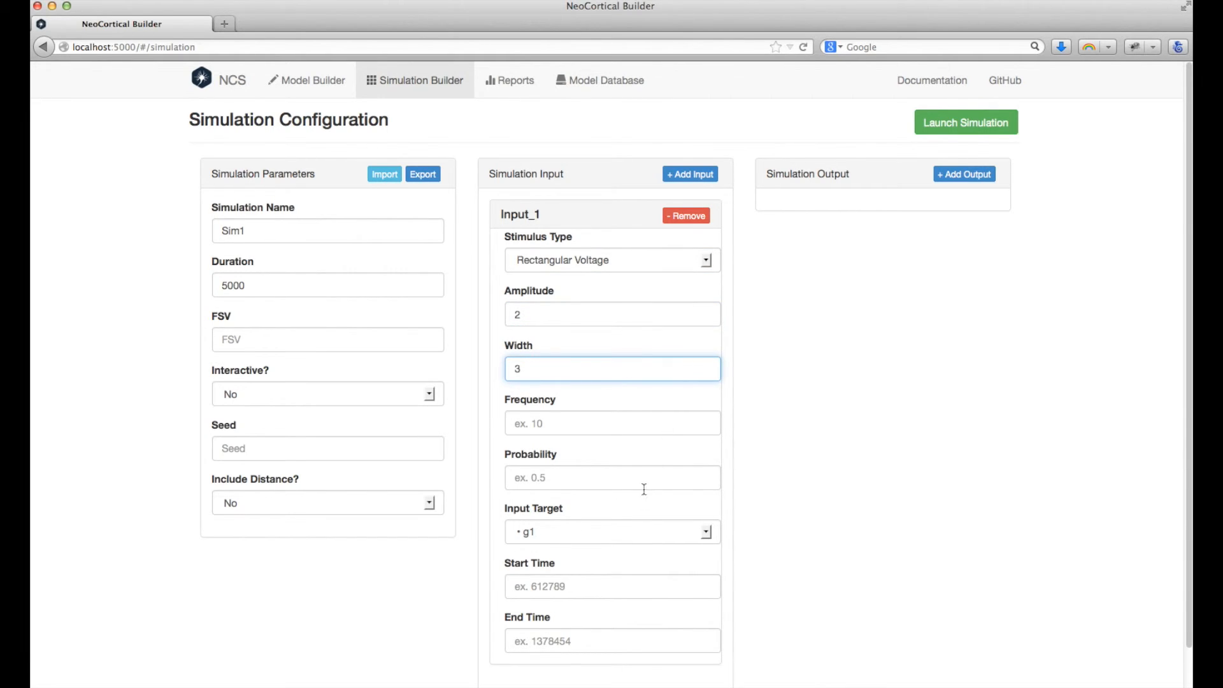
pyautogui.click(649, 540)
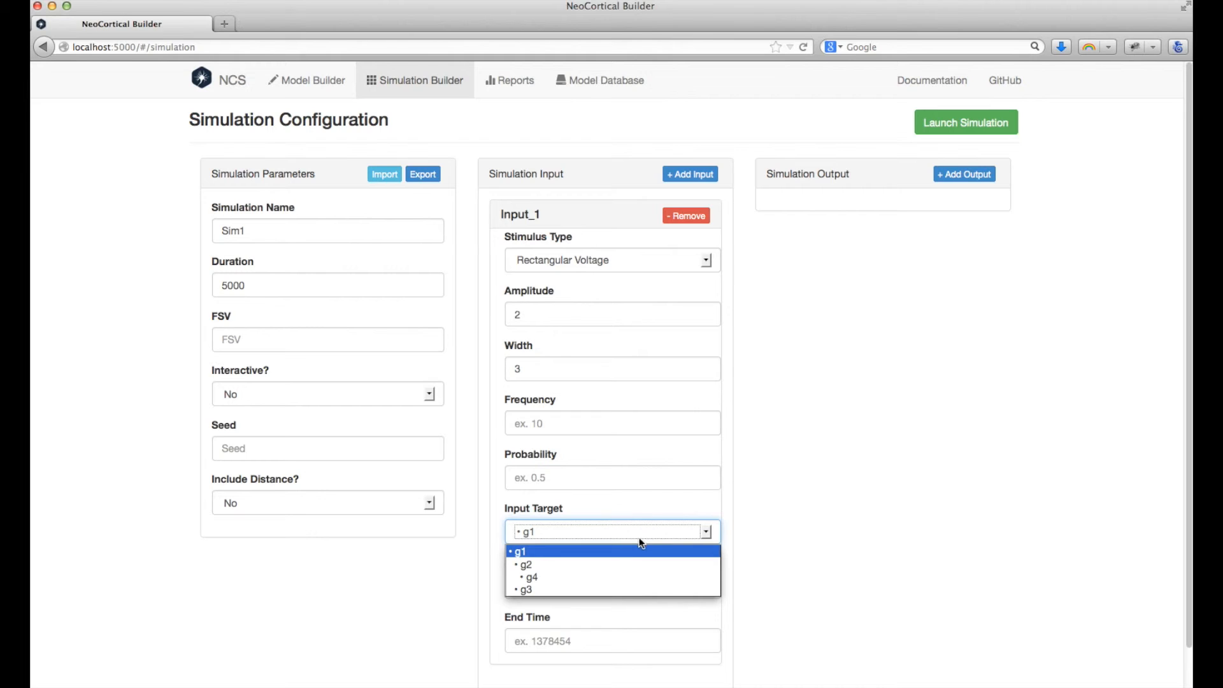
pyautogui.click(615, 577)
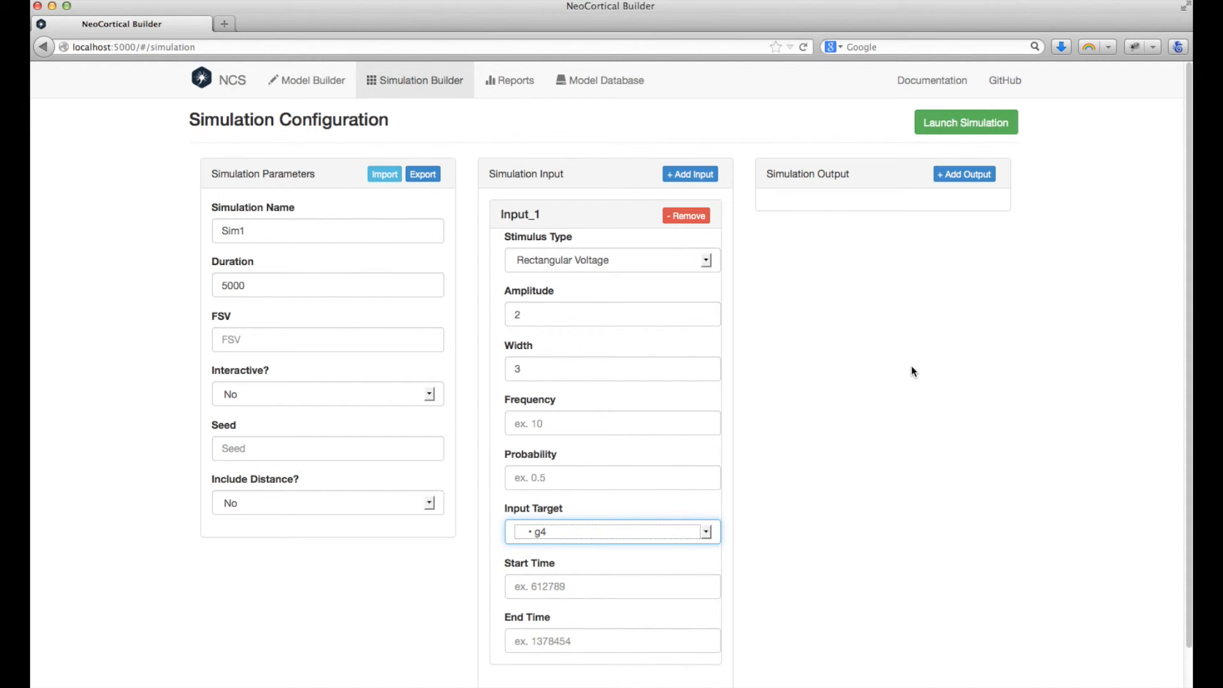
# - Add a simulation output named Output_1 and set its output type to Save as File
pyautogui.click(959, 178)
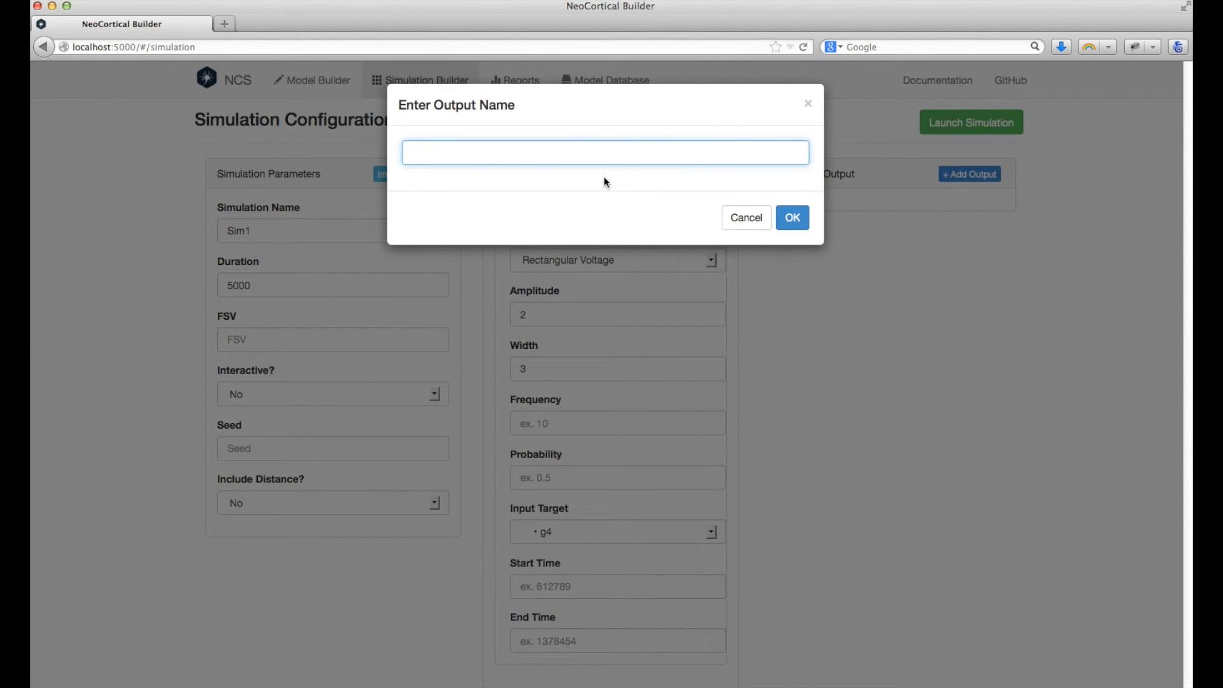
pyautogui.write('Output_1')
pyautogui.click(794, 213)
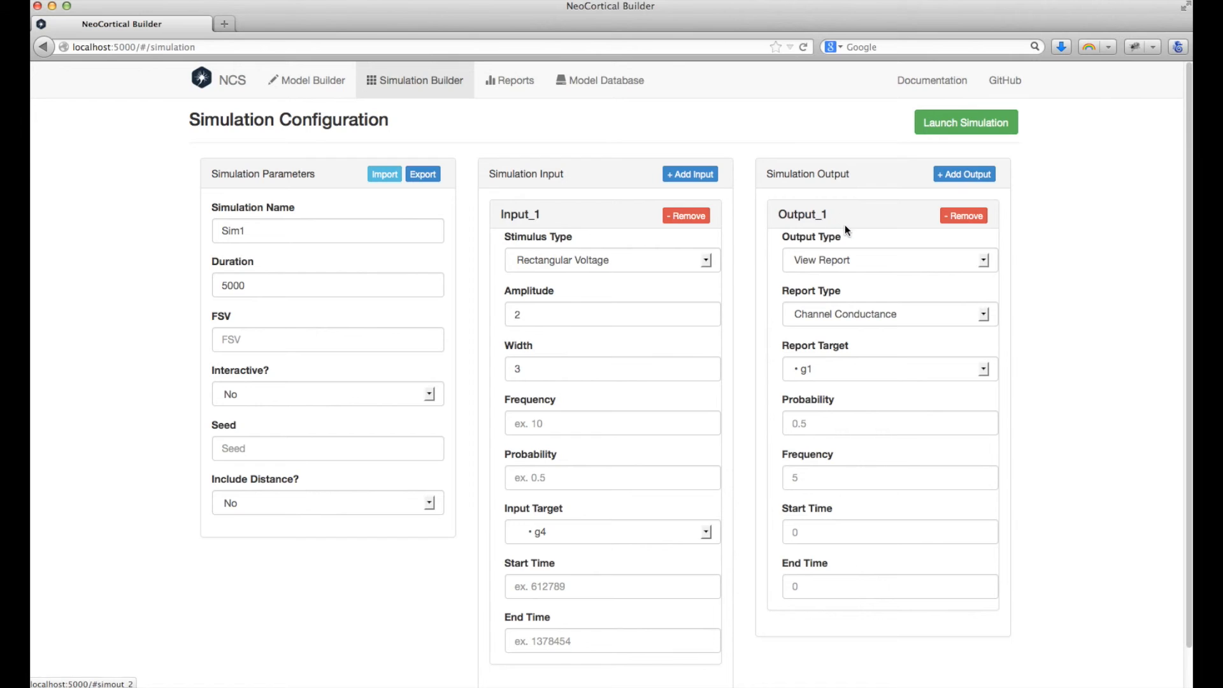
pyautogui.click(883, 262)
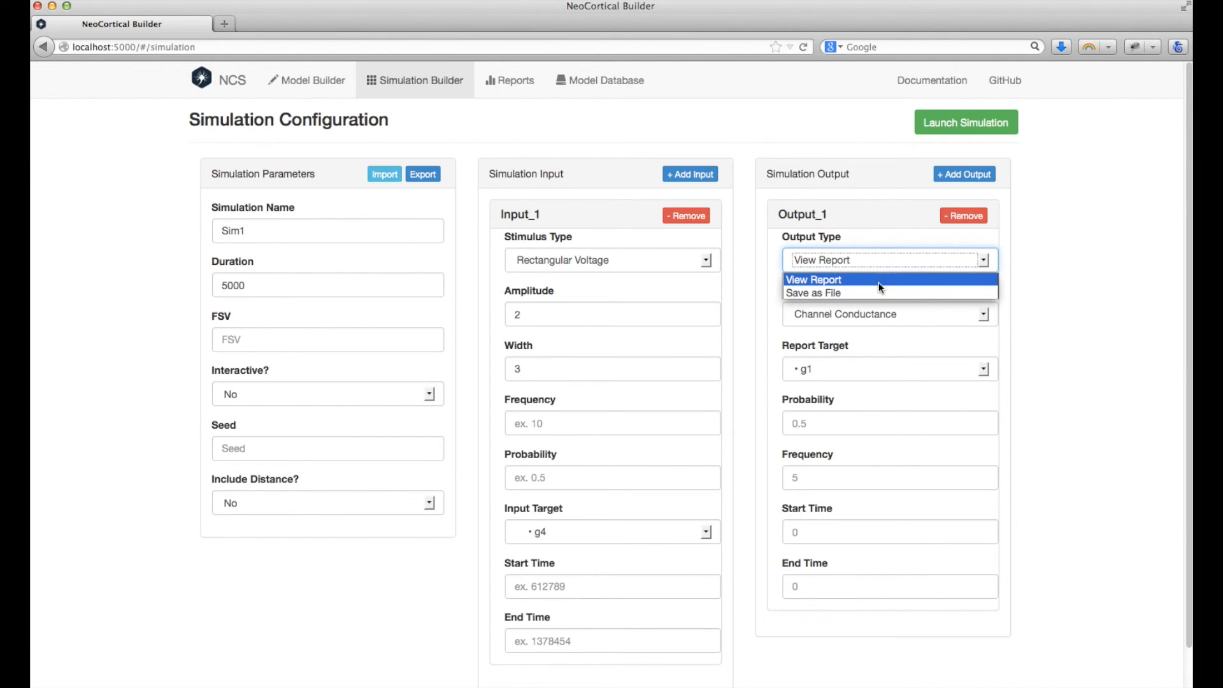
pyautogui.click(878, 290)
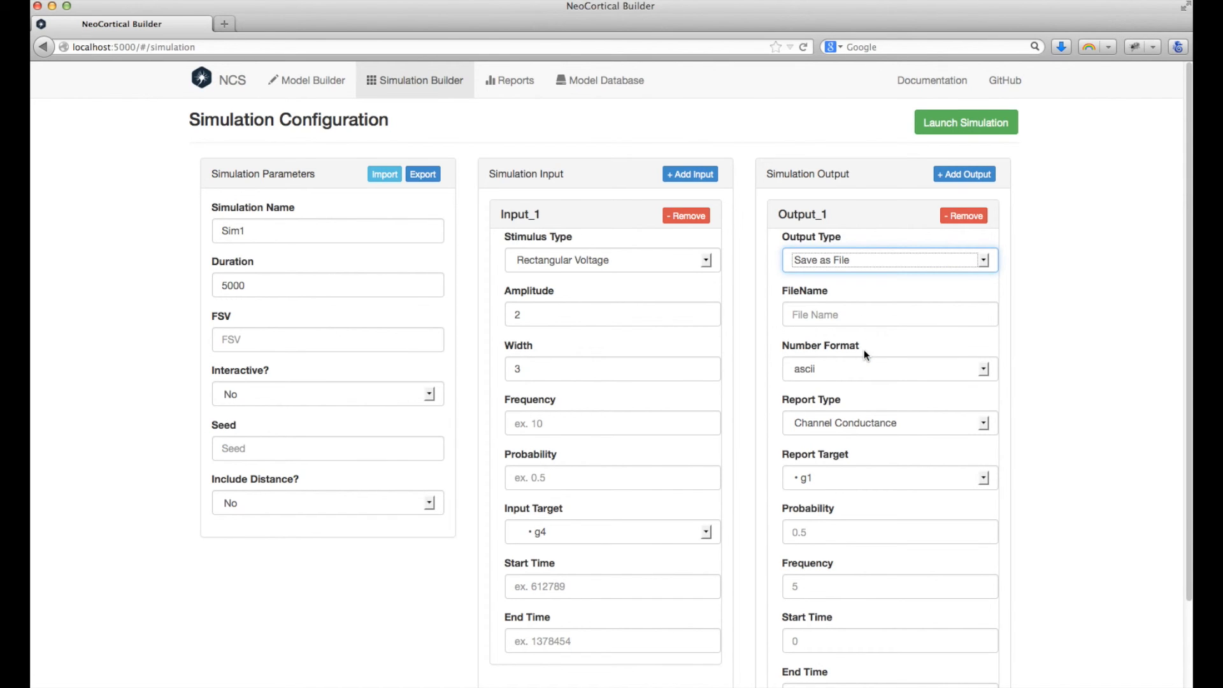
# - Remove Output_1 from the simulation outputs
pyautogui.click(971, 220)
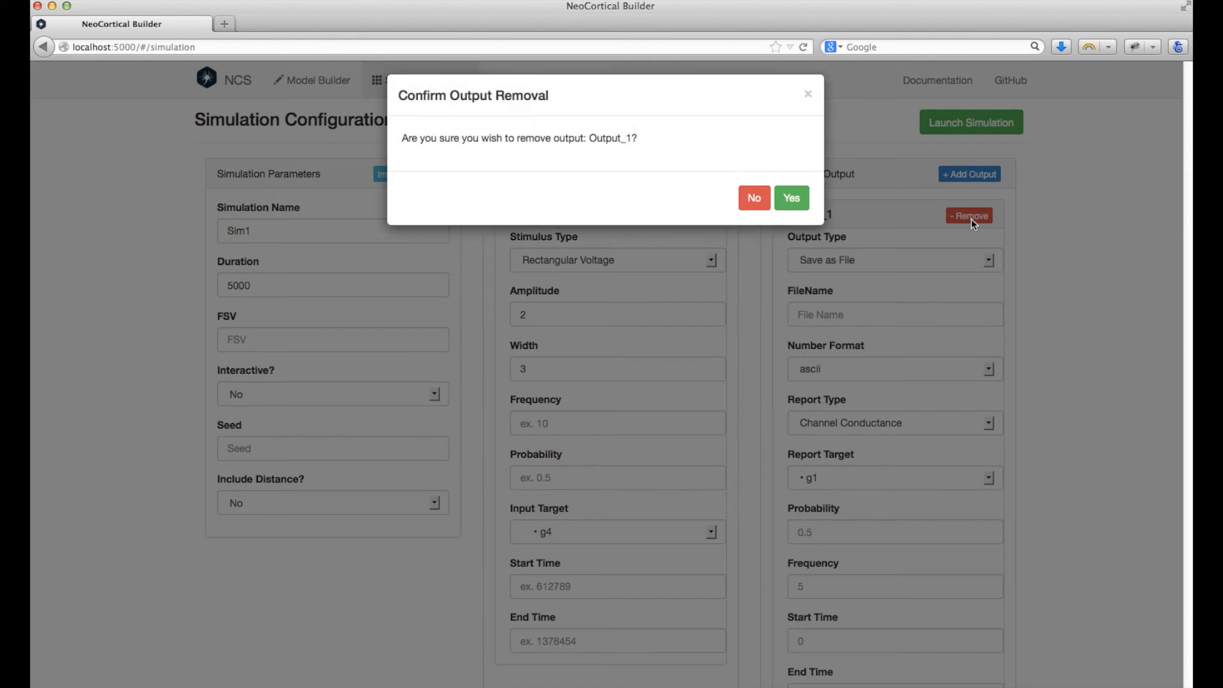
pyautogui.click(793, 212)
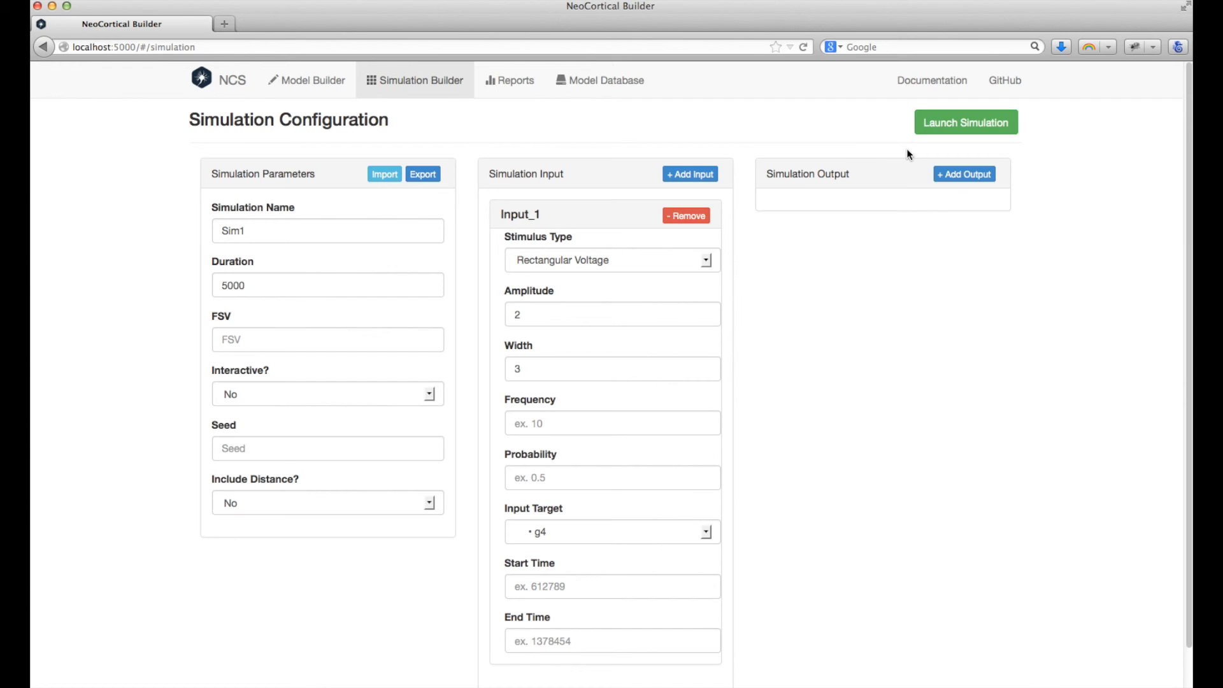
# - Launch the Sim1 simulation and stop it while it is running
pyautogui.click(962, 126)
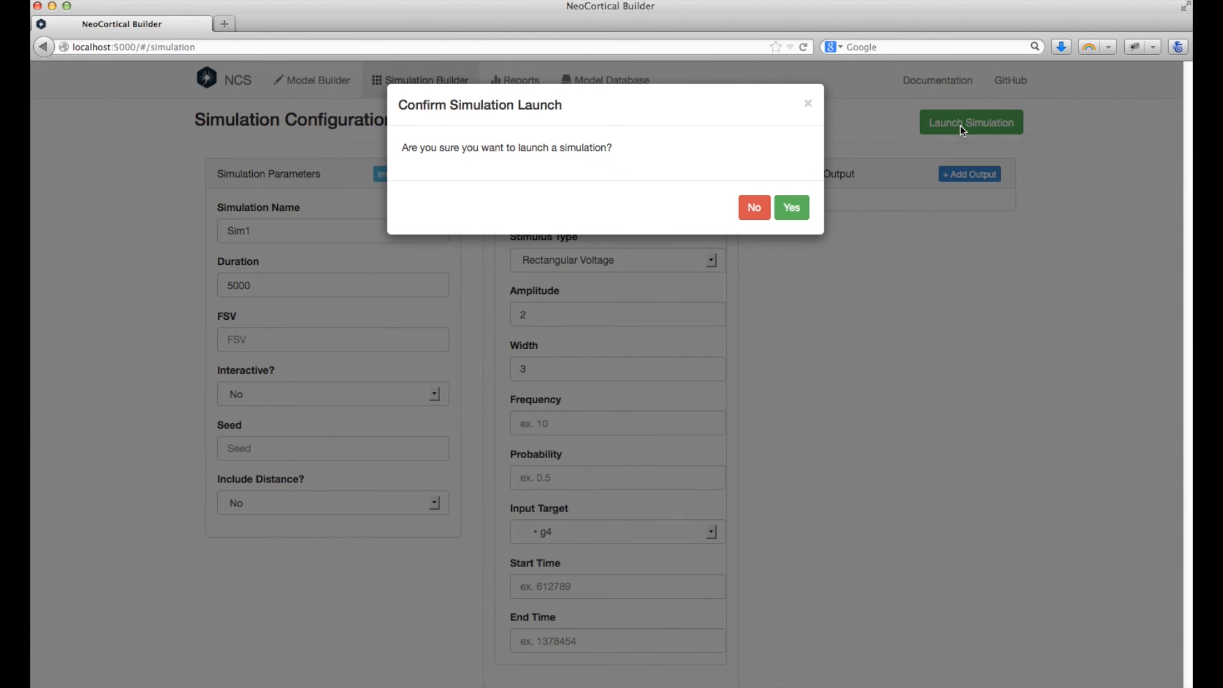
pyautogui.click(793, 208)
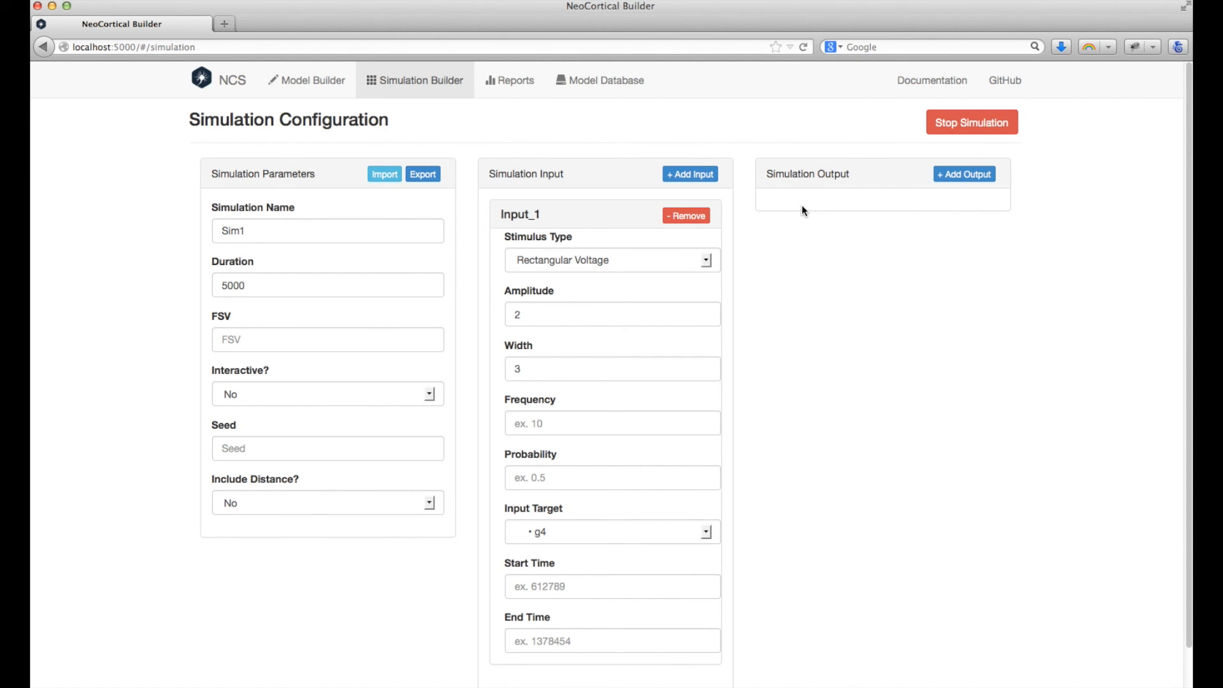
pyautogui.click(959, 127)
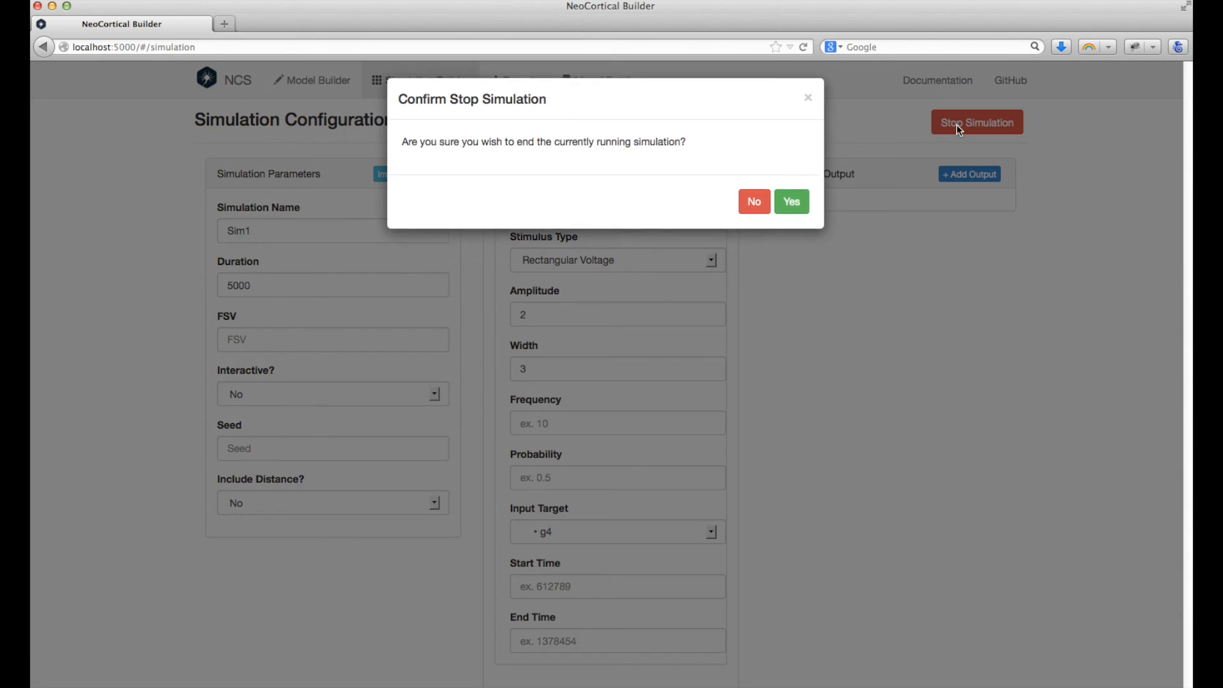
pyautogui.click(792, 207)
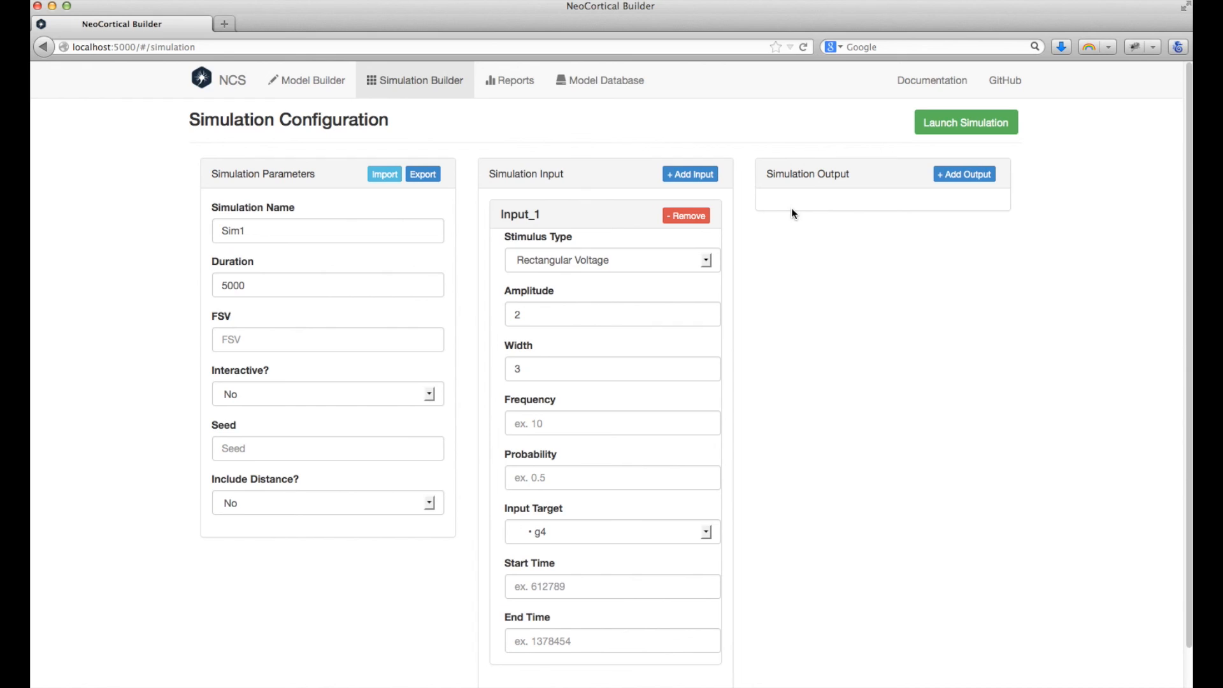